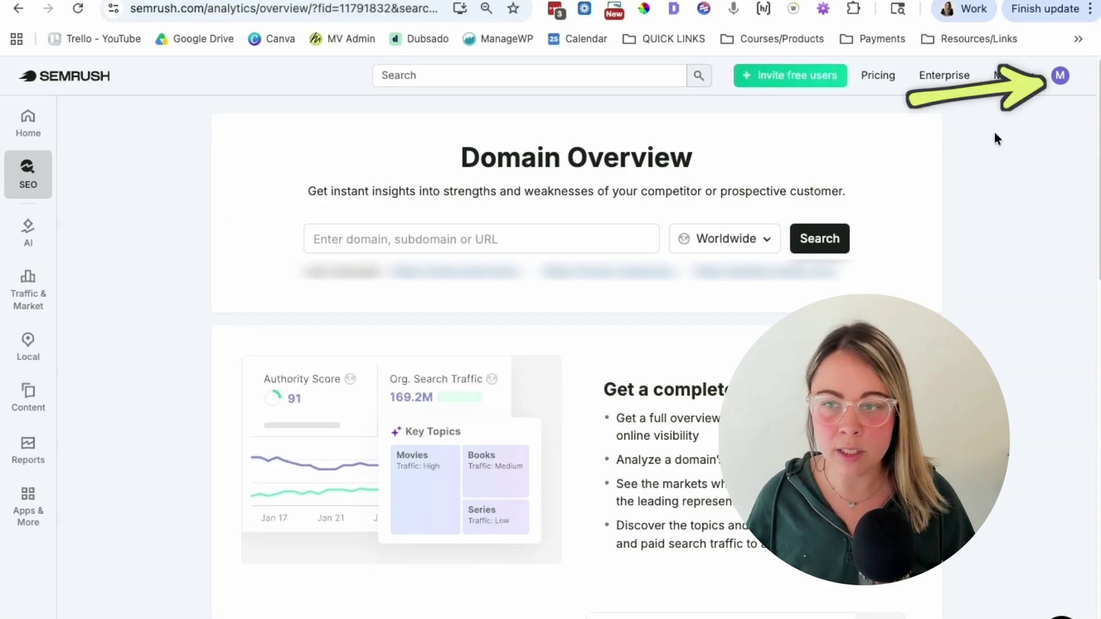
Open the Semrush account's subscription info and view its API units details
click(1061, 77)
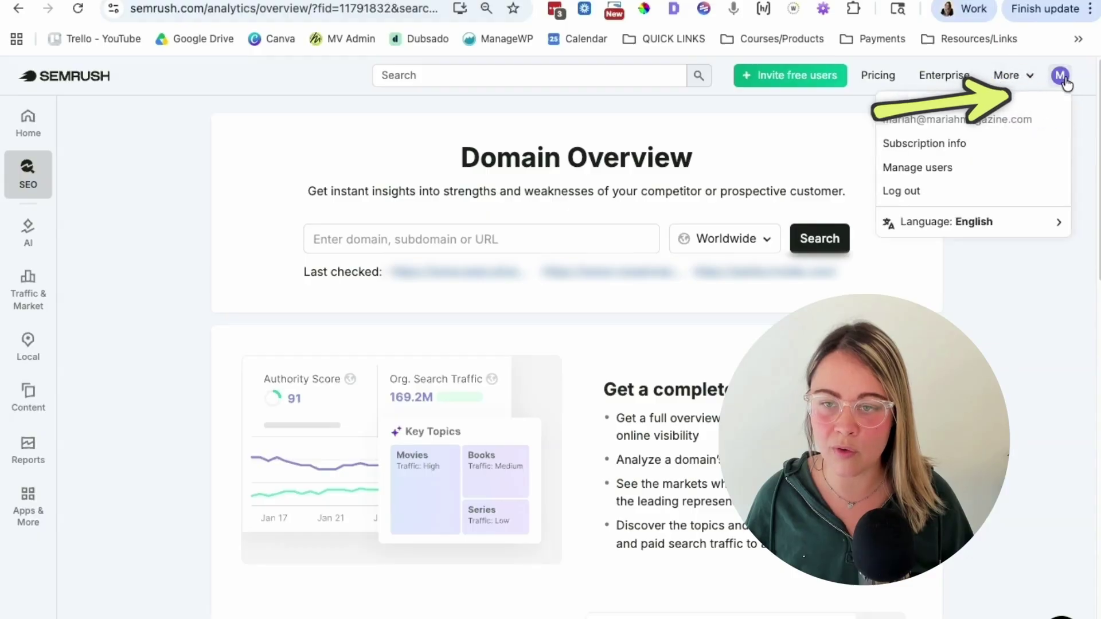
click(898, 143)
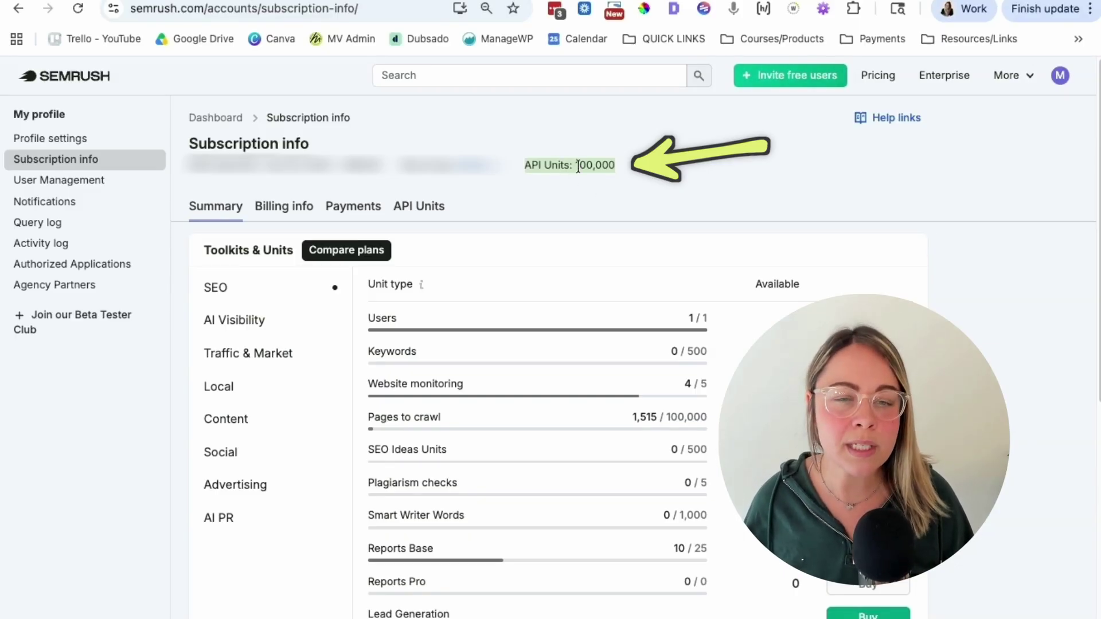
click(425, 210)
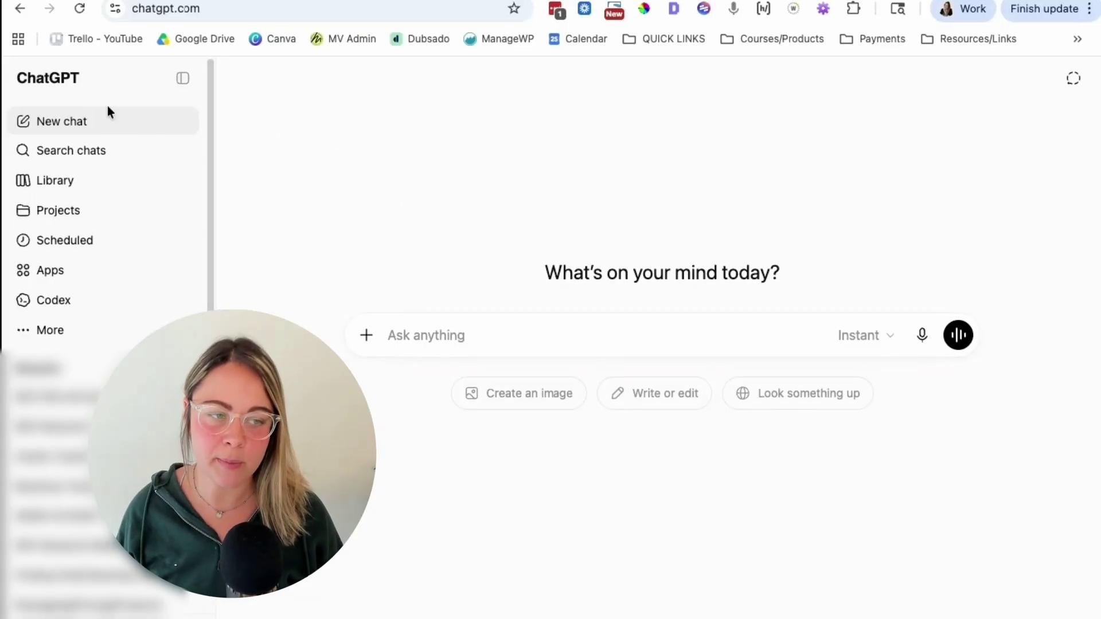
In ChatGPT, search the apps directory for "semrush" and connect the Semrush app by signing in with Semrush
click(40, 274)
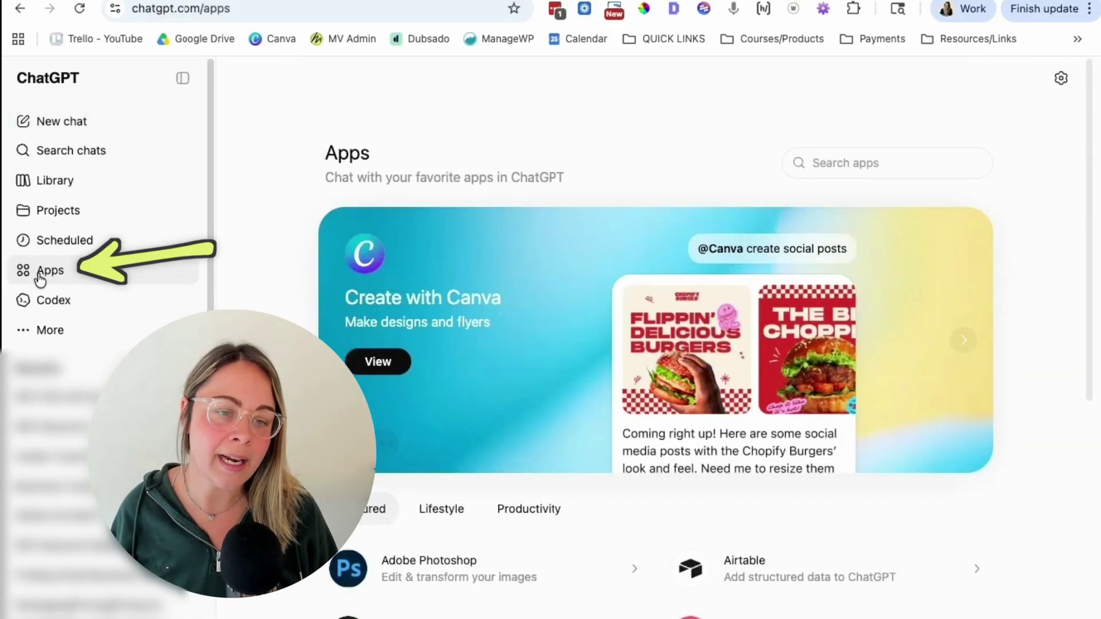
click(929, 165)
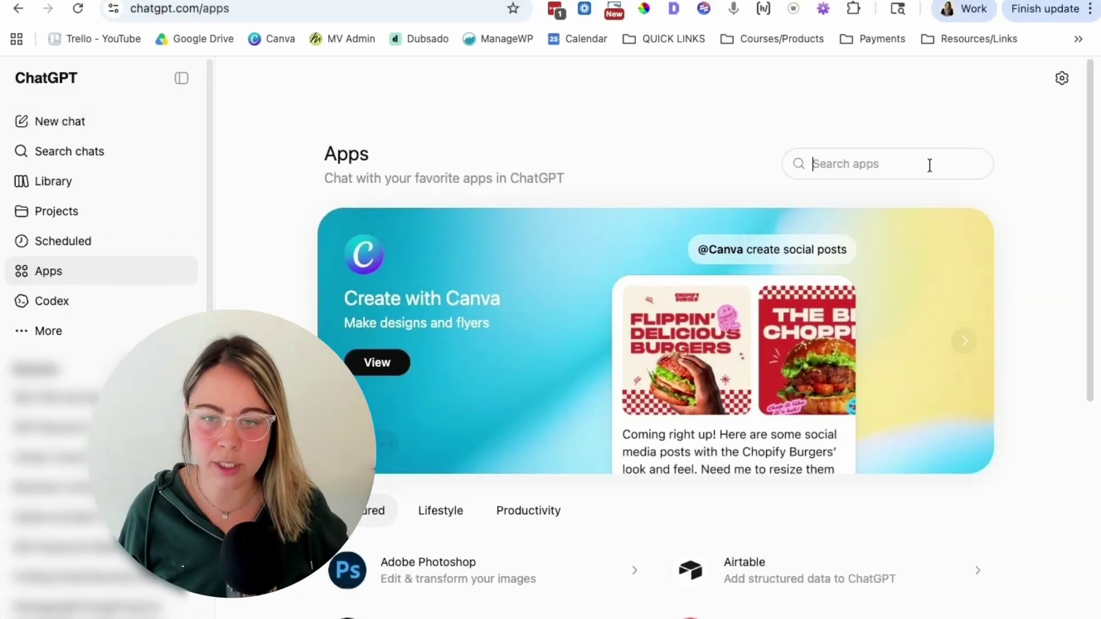
text(semrush)
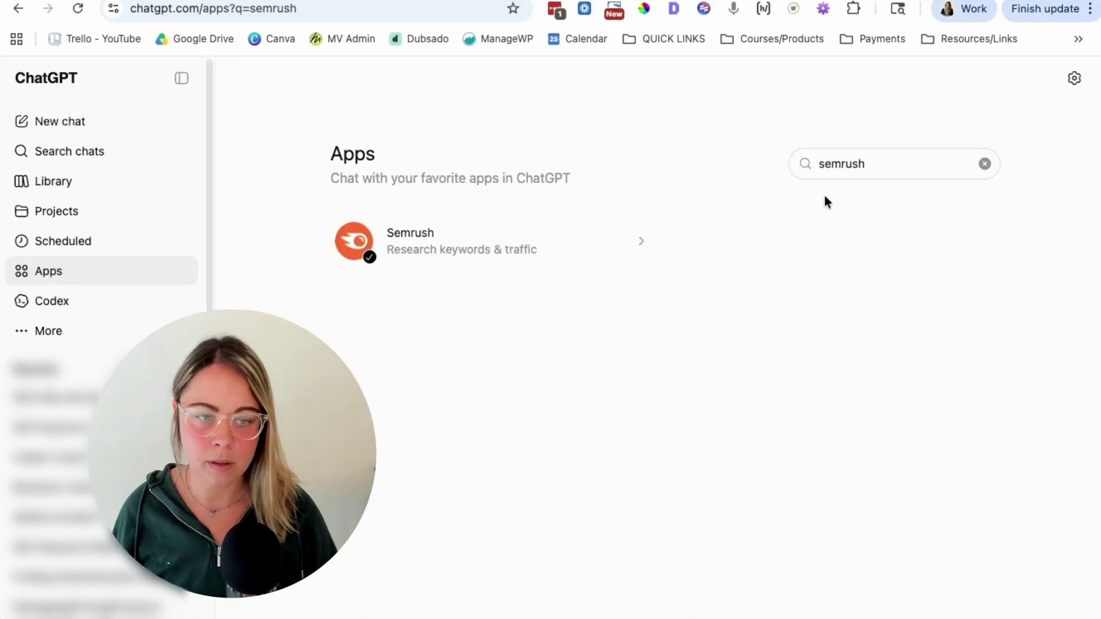
click(571, 252)
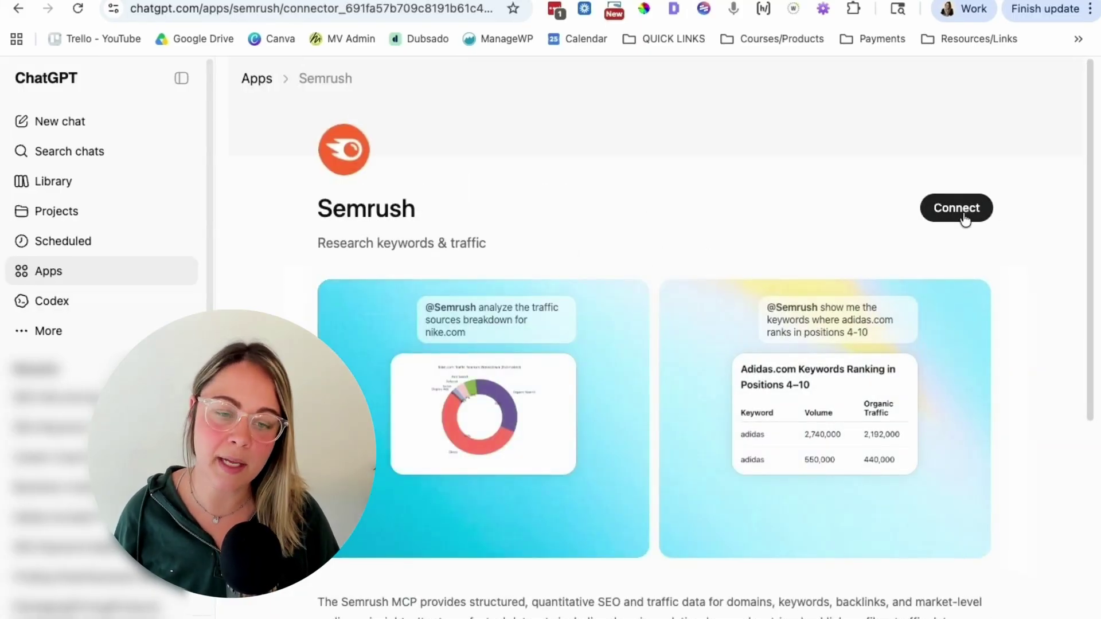
click(966, 220)
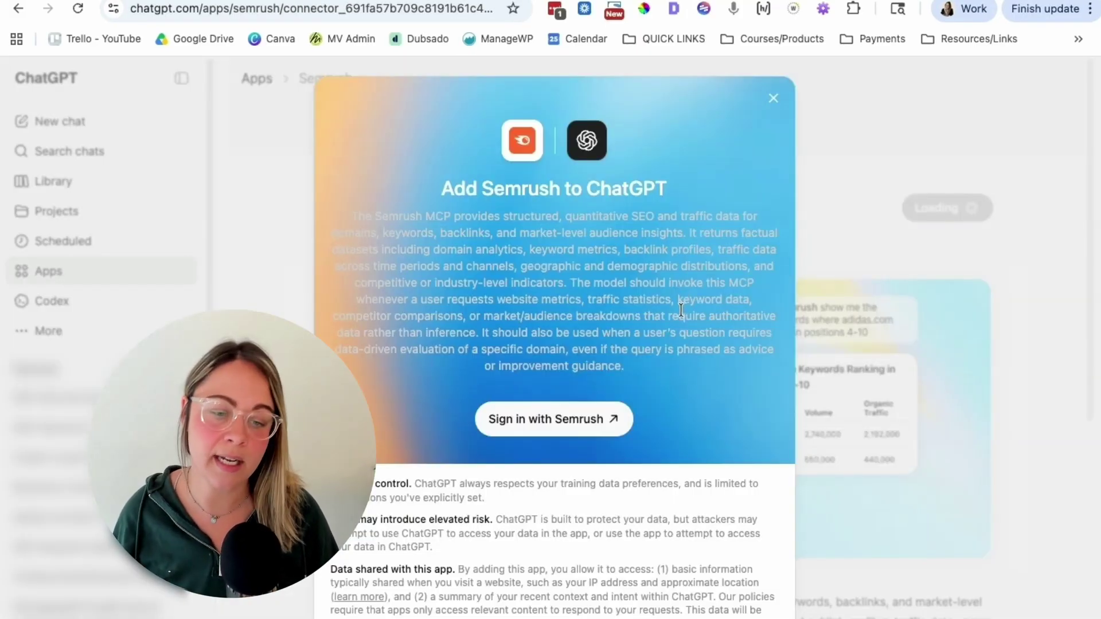
click(613, 420)
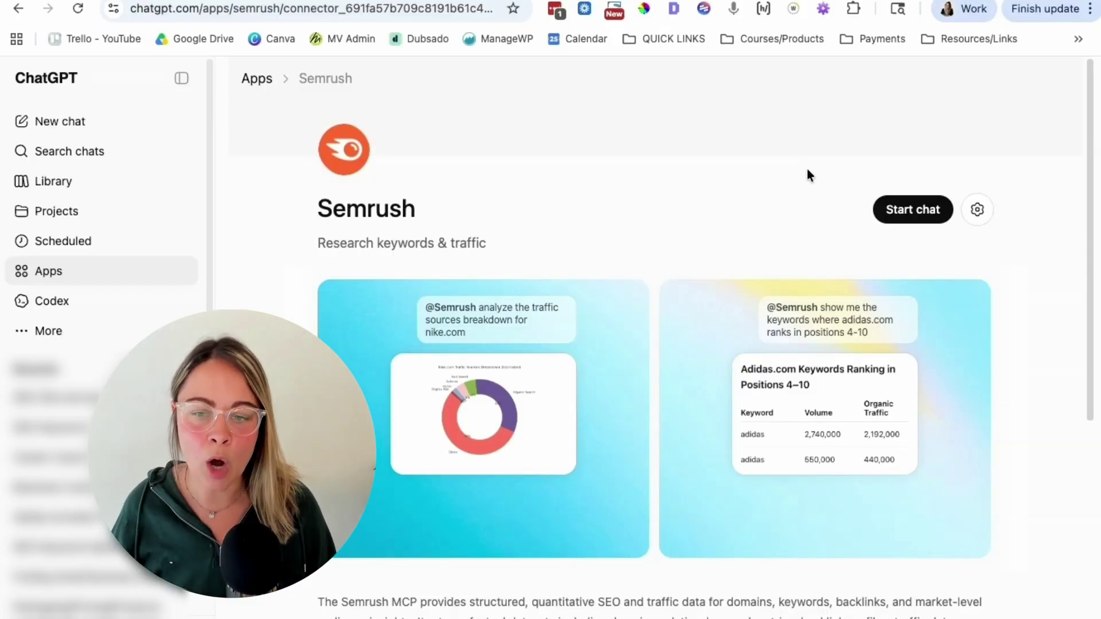
In a new chat, write a Semrush-app prompt for 15 high-intent keywords neilpatel.com ranks for but mariahmagazine.com does not, limited to SEO and AI SEO
click(94, 121)
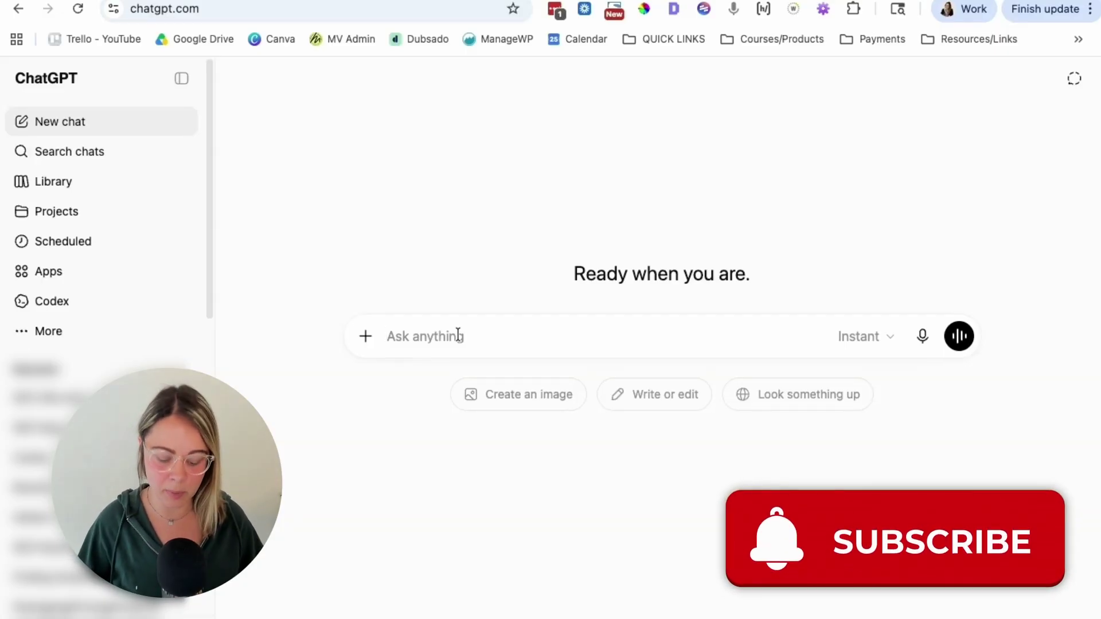
text(Using @semr)
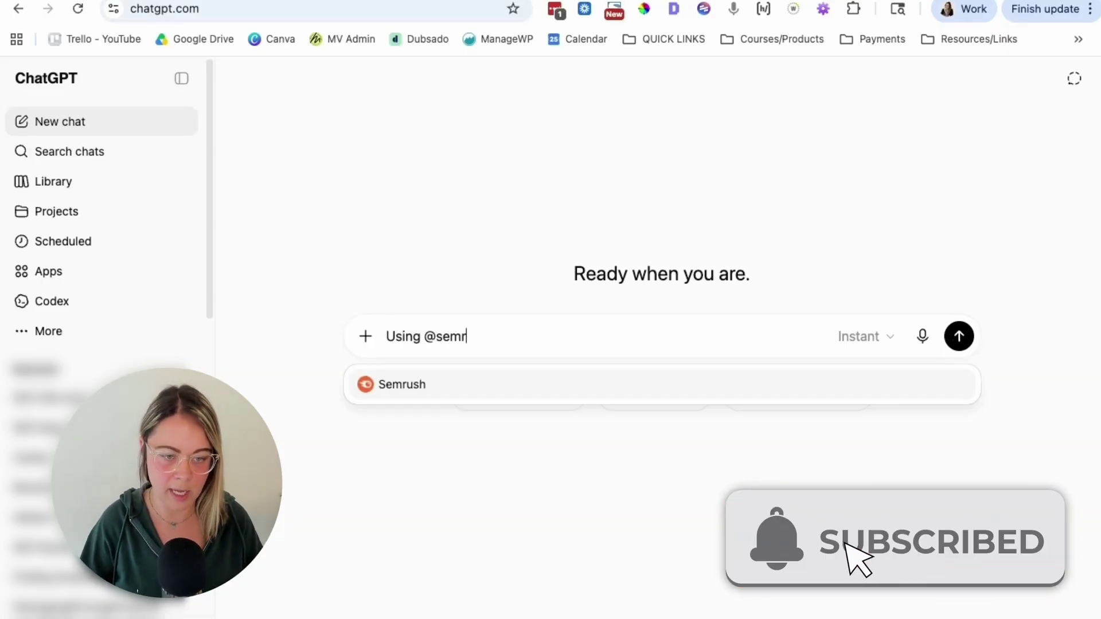
click(412, 392)
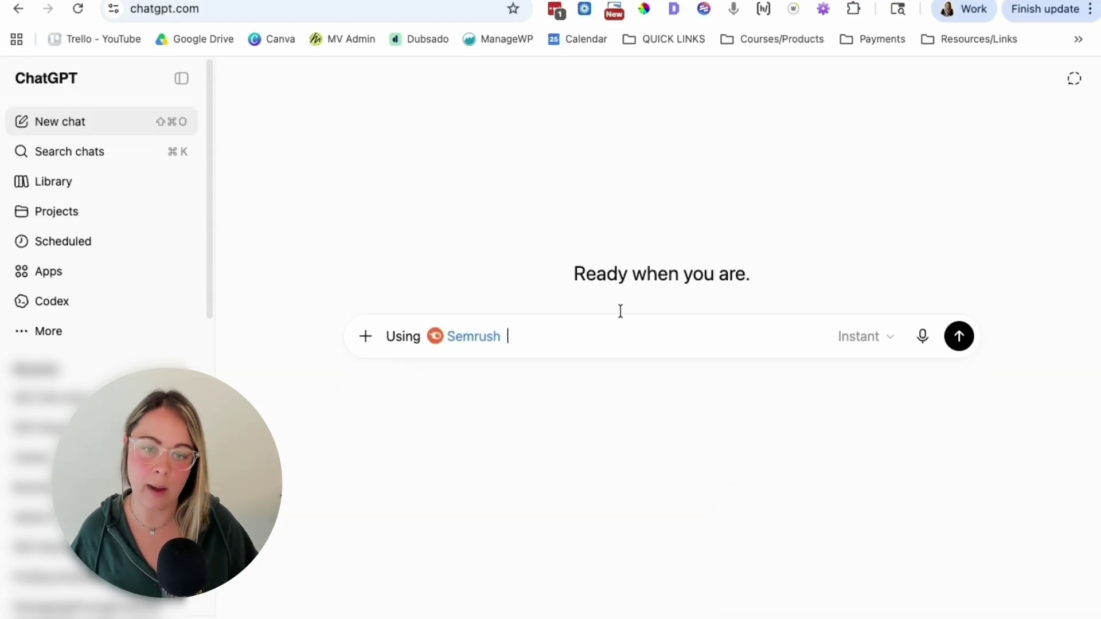
text(Identify 15 high-intent keywords that https://neilpatel.com/ ranks for but https://www.mariahmagazine.com/ does not, prioritizing keywords with commercial intent and manageable difficulty. I'm an SEO Consultant & Educator that helps business owners take SEO into their own hands. I only do SEO & AI SEO, I don't do Google ads, meta ads or social media. Keep that in mind when showing me the keywords)
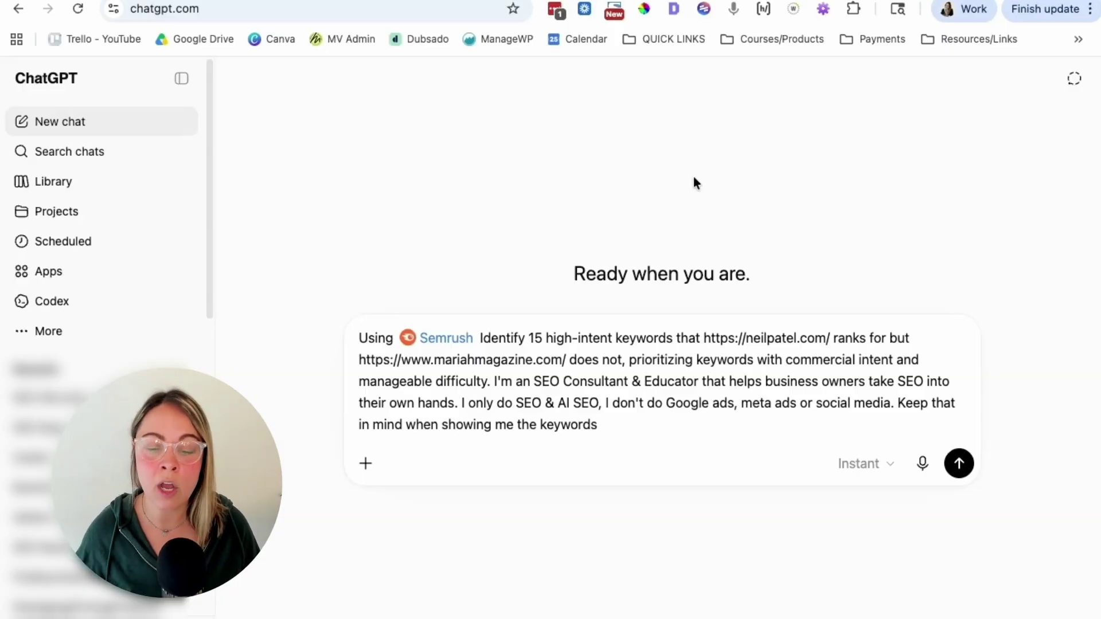
Review the prompt's excluded services, competitor URL and requested number of high-intent keywords by highlighting each part
drag(895, 403, 605, 402)
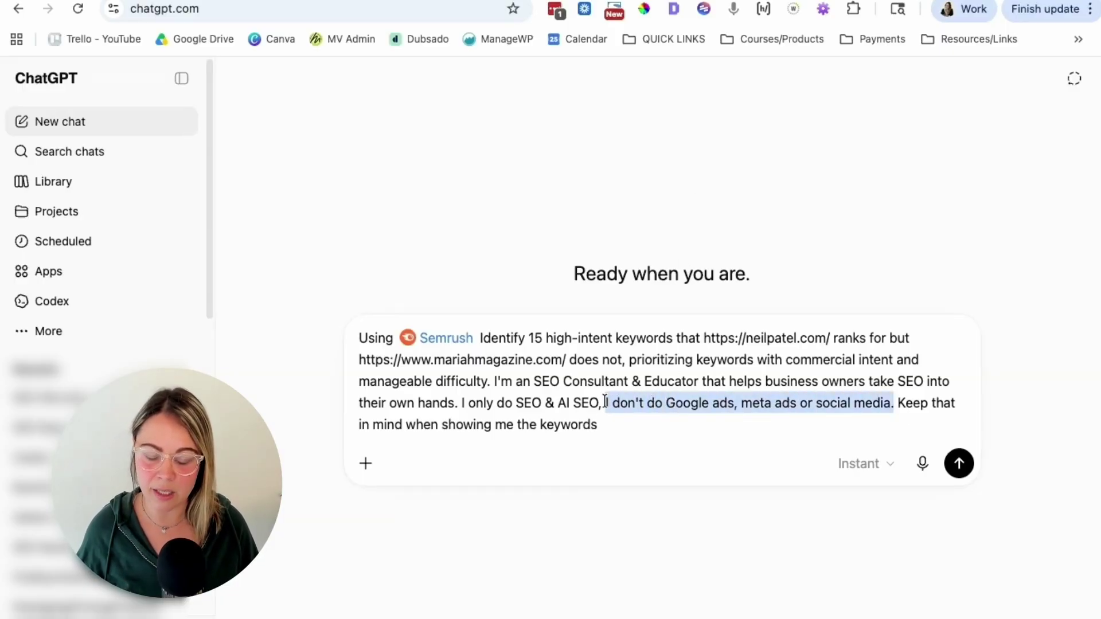
drag(830, 338, 707, 336)
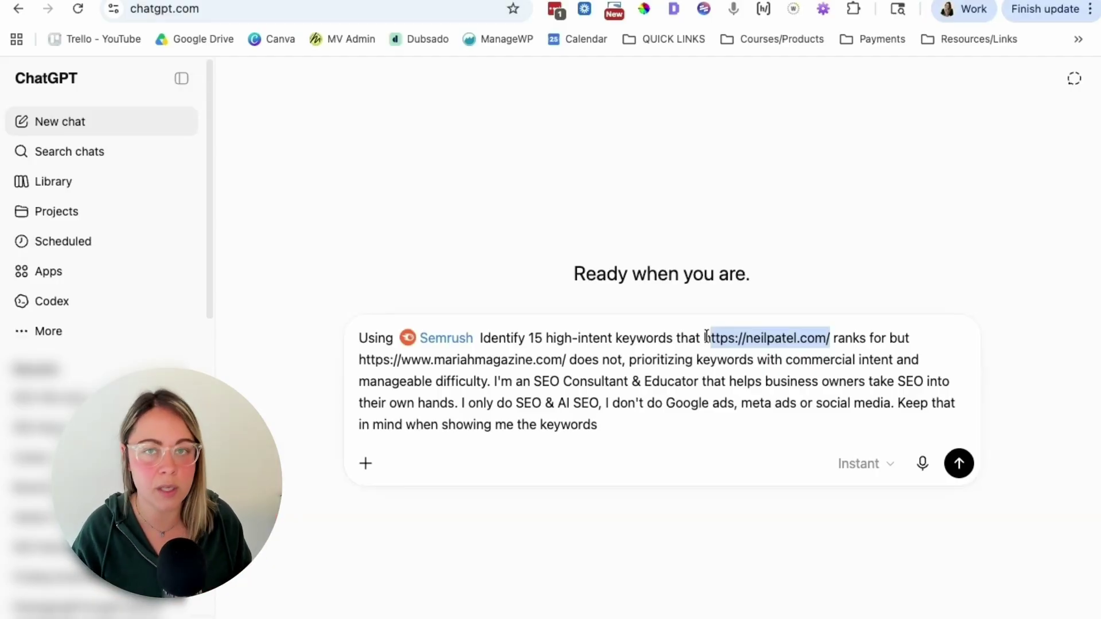
click(683, 402)
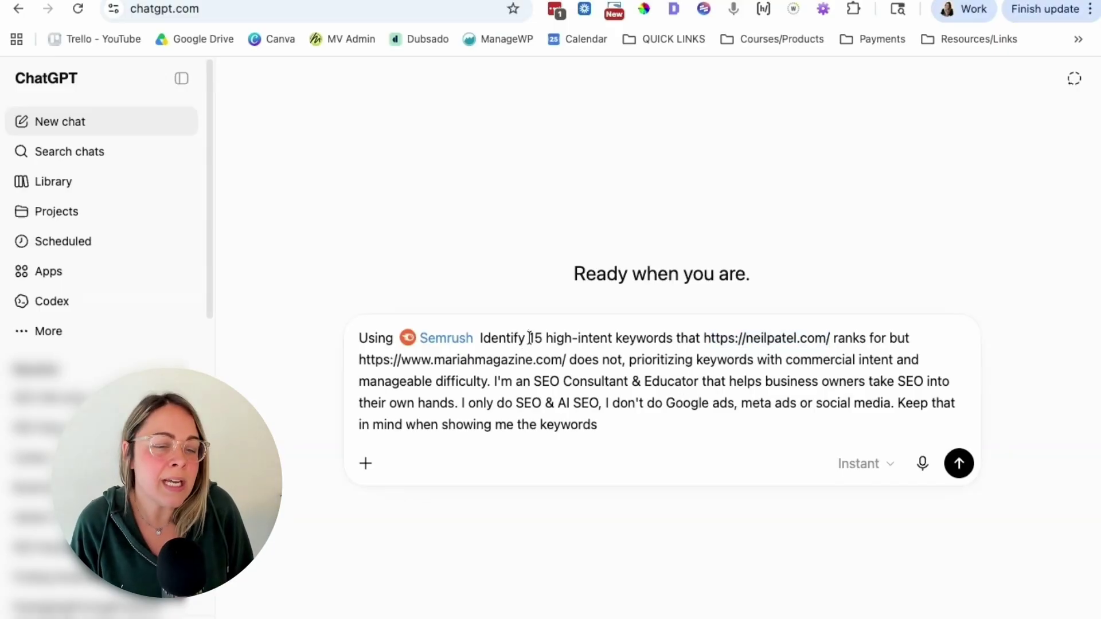
drag(528, 338, 670, 342)
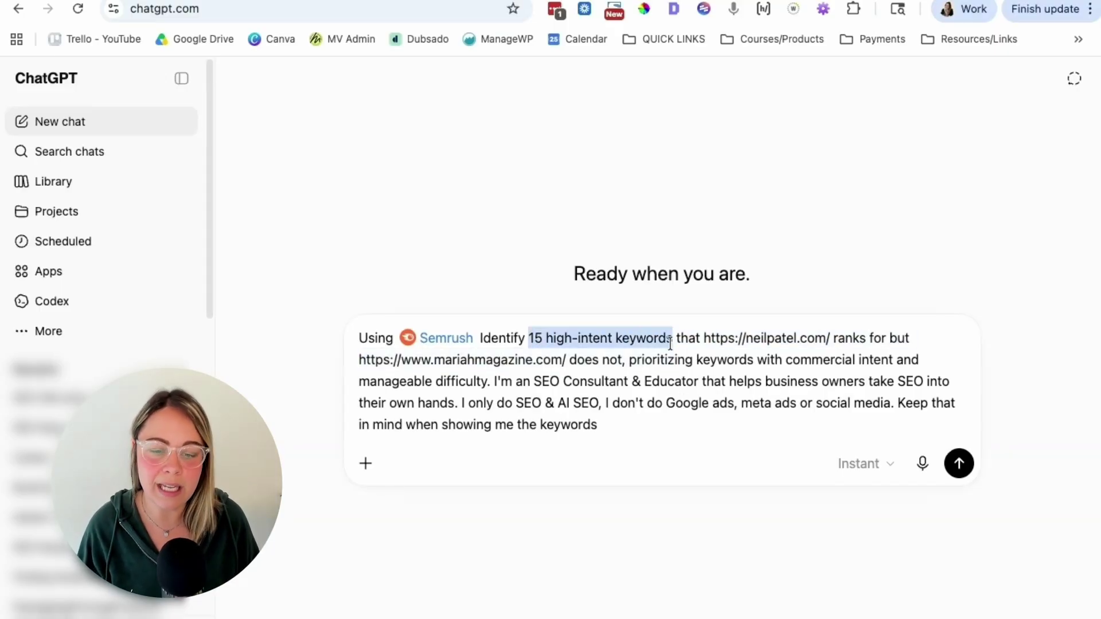
drag(667, 402, 890, 412)
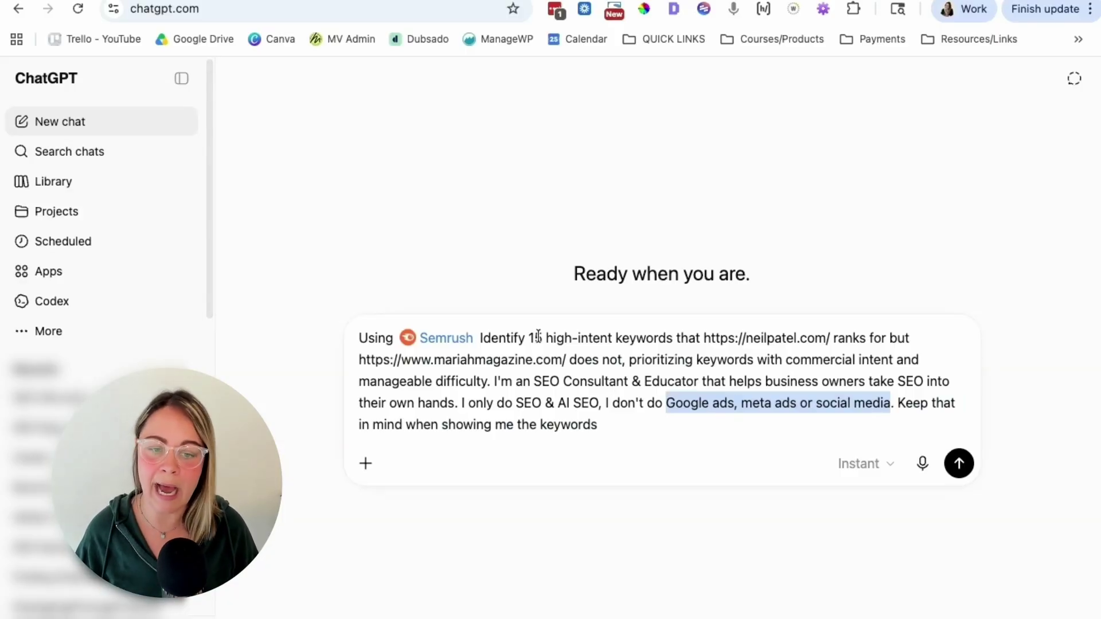
drag(542, 338, 529, 338)
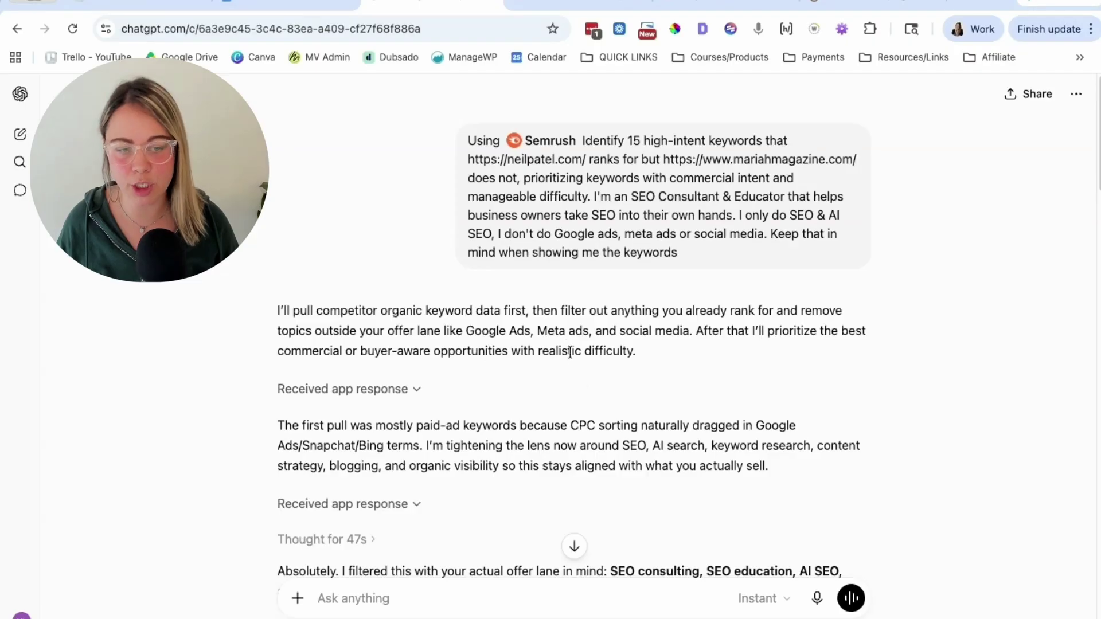
Read how the response filtered the keywords and examine its keyword gap table
scroll(571, 352, down, 1)
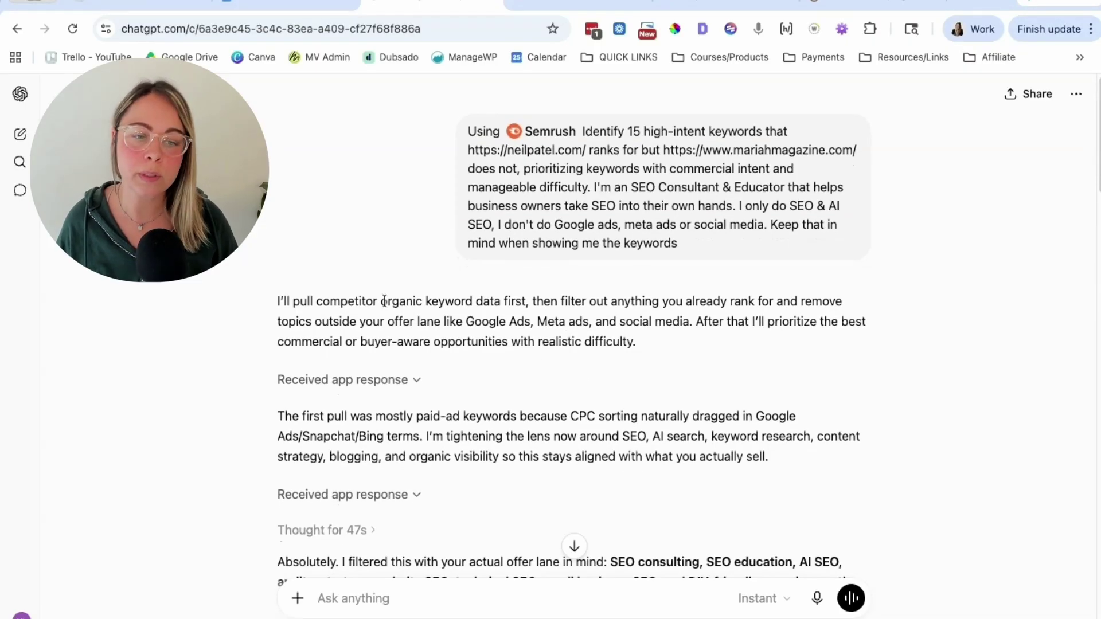
scroll(605, 283, down, 1)
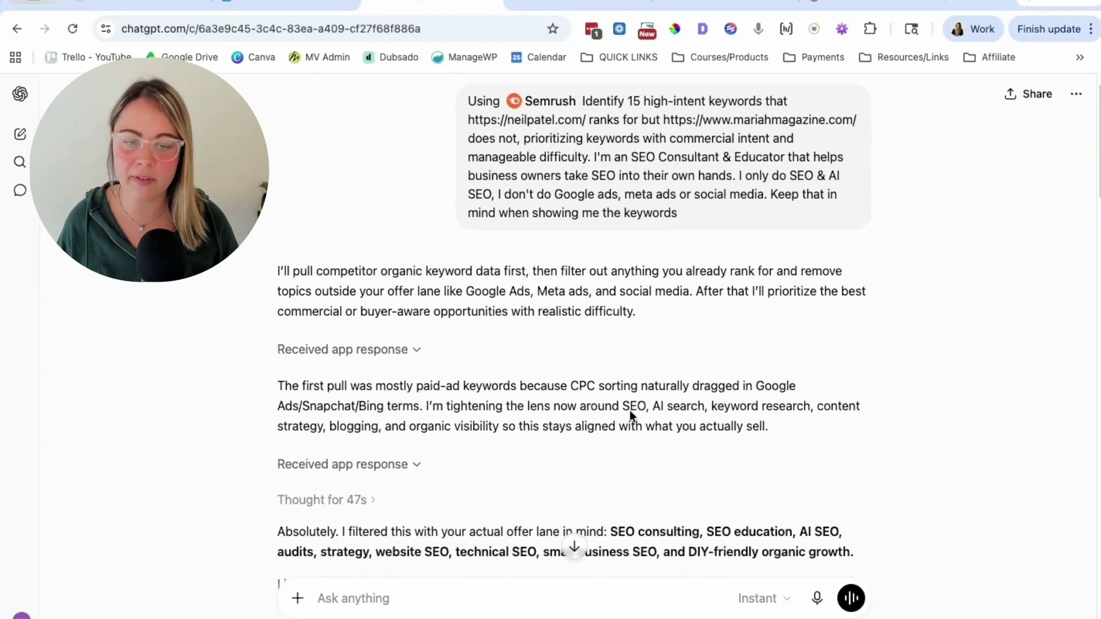
scroll(621, 396, down, 4)
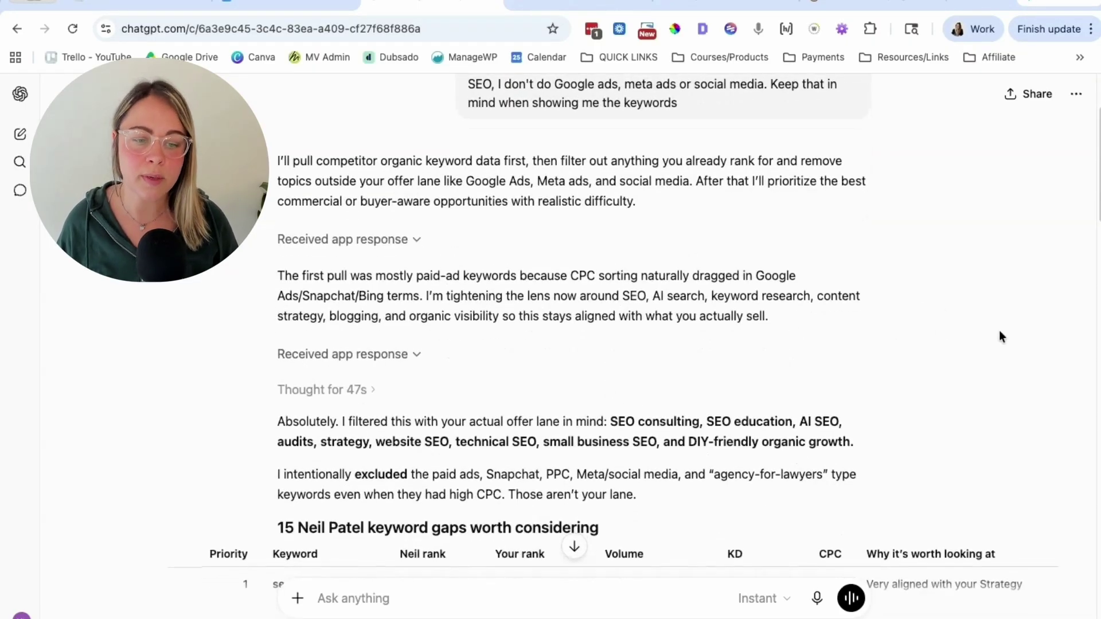
scroll(999, 330, down, 5)
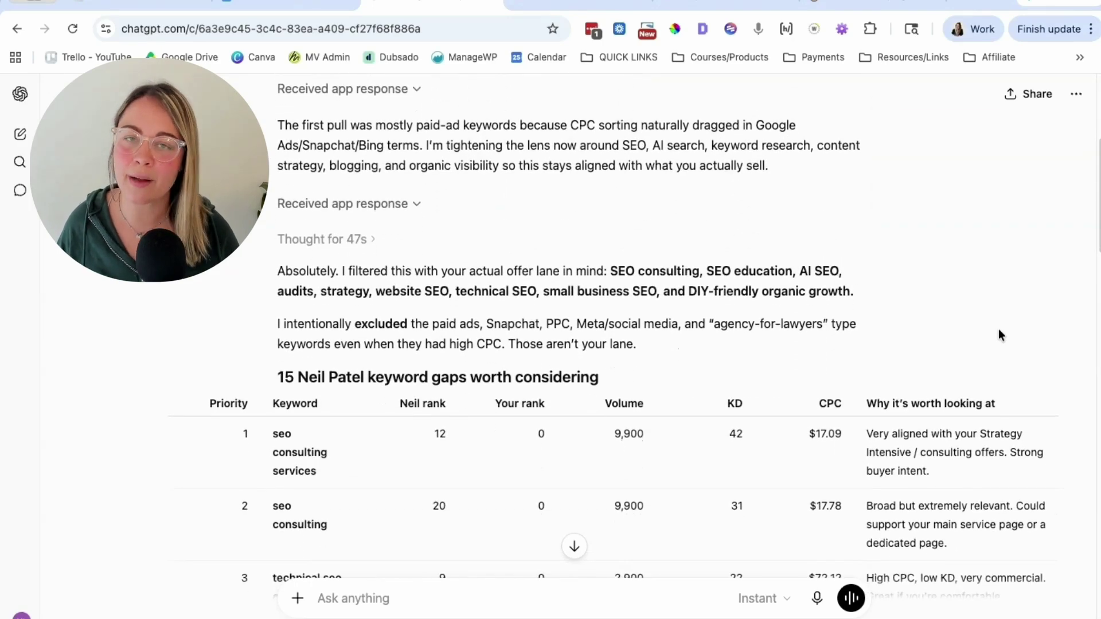
scroll(999, 330, down, 1)
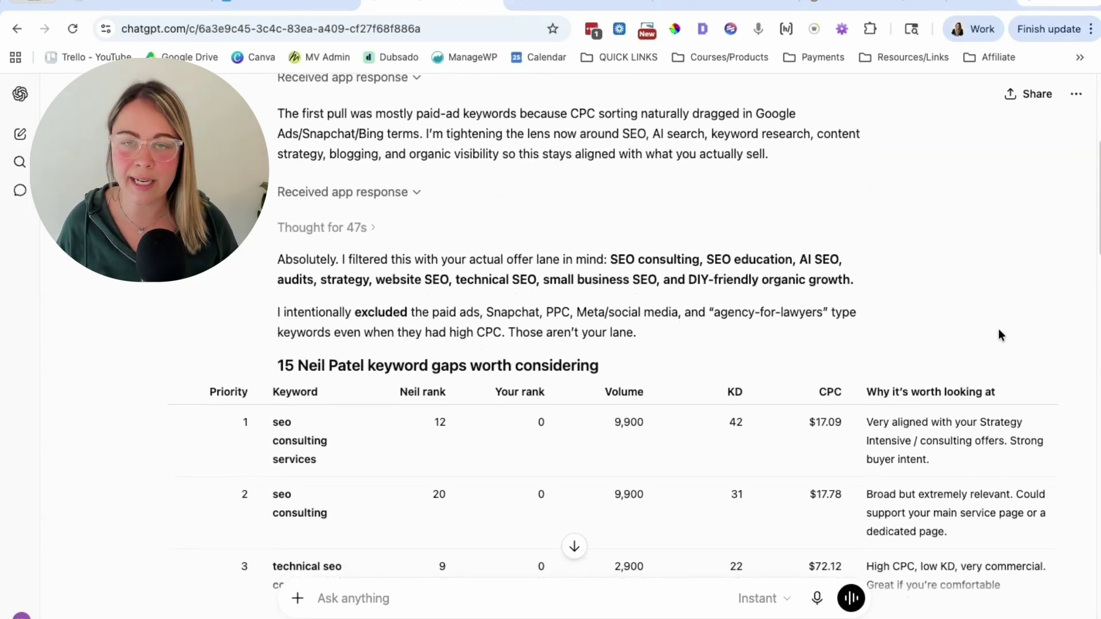
scroll(999, 332, down, 3)
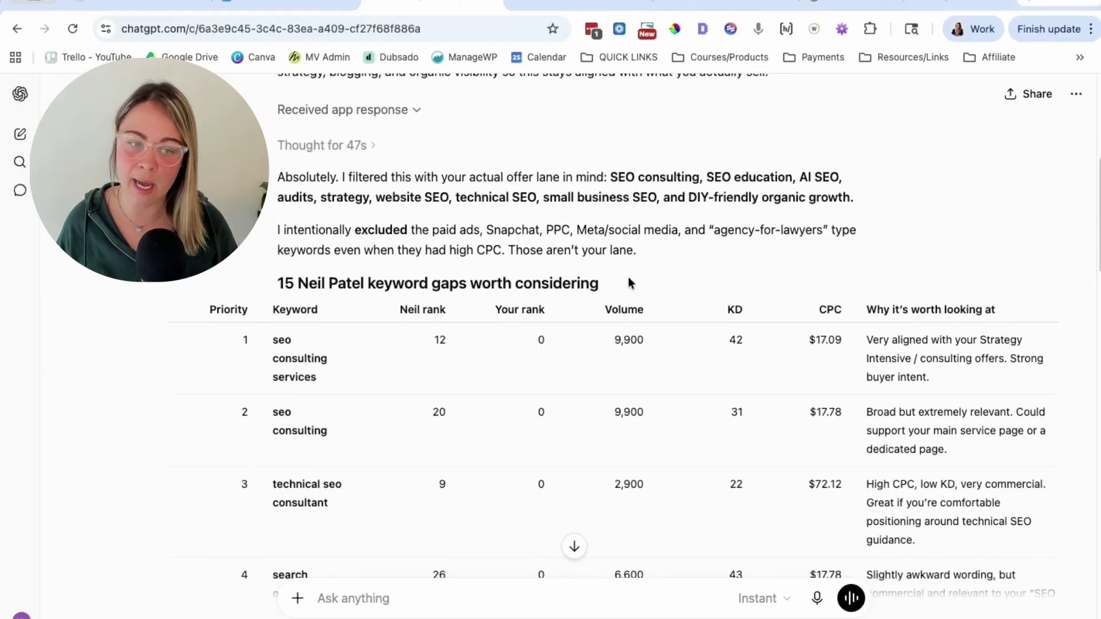
scroll(318, 269, down, 2)
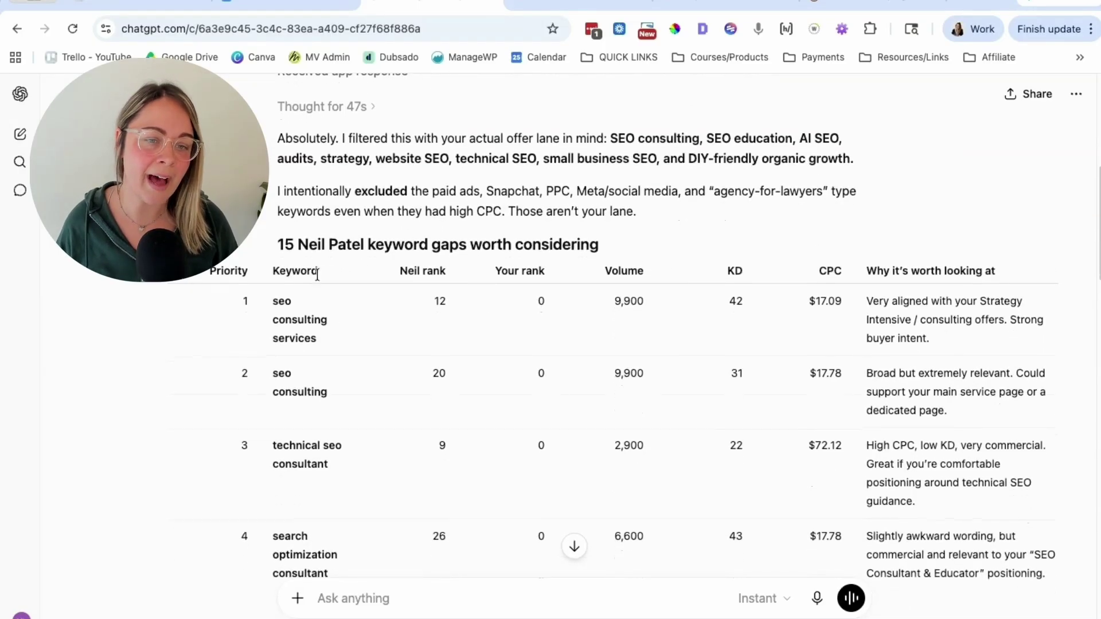
scroll(310, 241, down, 3)
scroll(351, 331, down, 15)
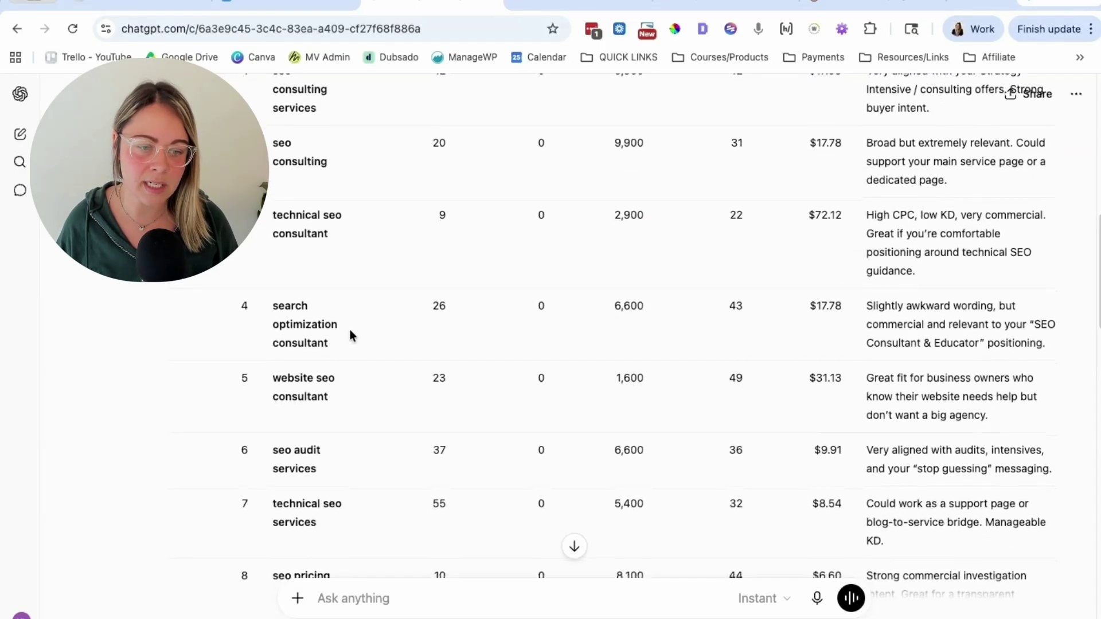
Examine the response's strongest keyword picks and highlight the whole section
scroll(355, 321, down, 3)
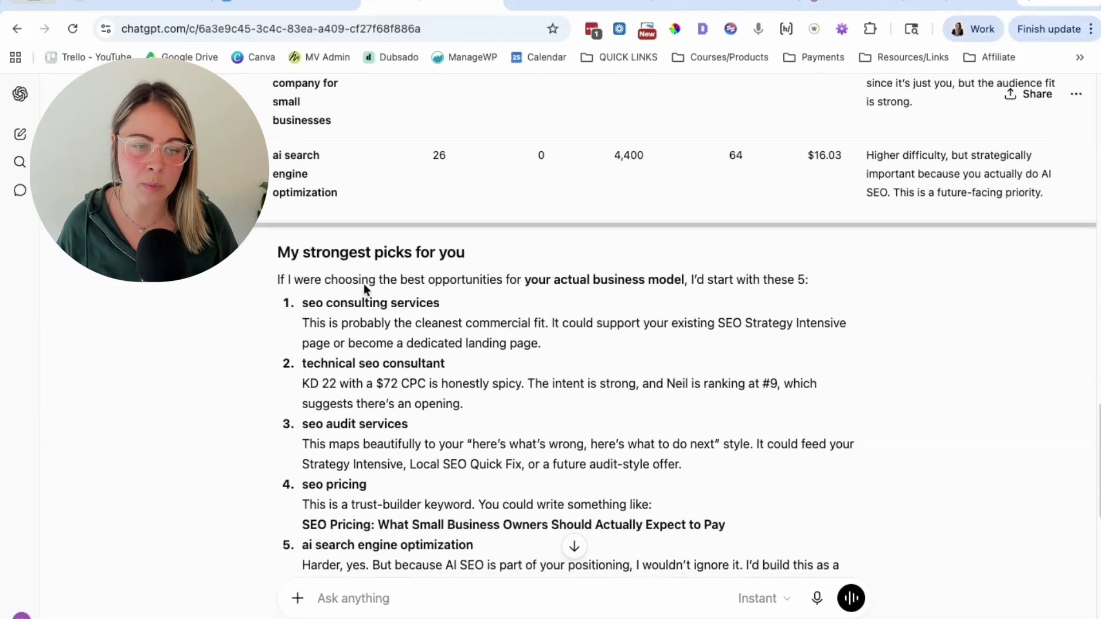
scroll(401, 453, down, 3)
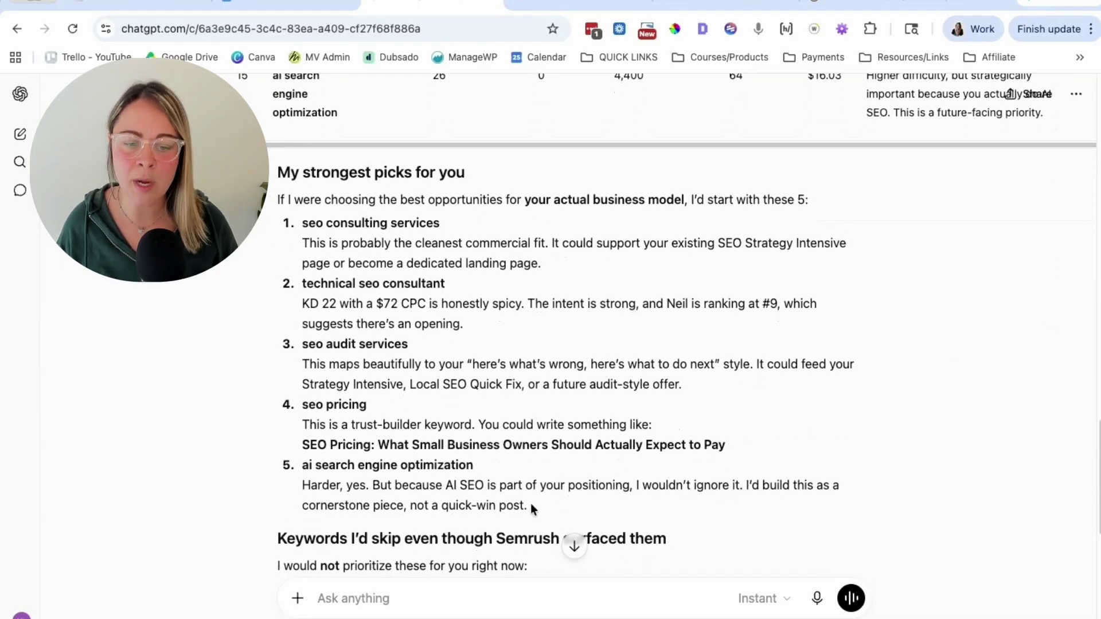
drag(528, 506, 274, 182)
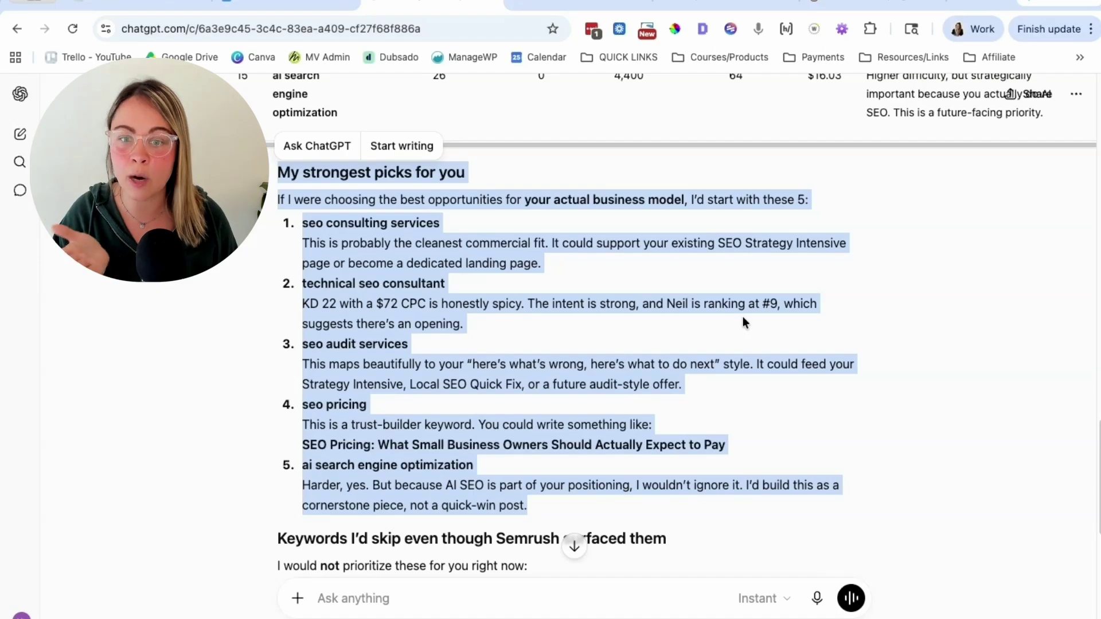
Return to the keyword gap table and review its suggested keywords, rankings and reasons
scroll(743, 318, up, 15)
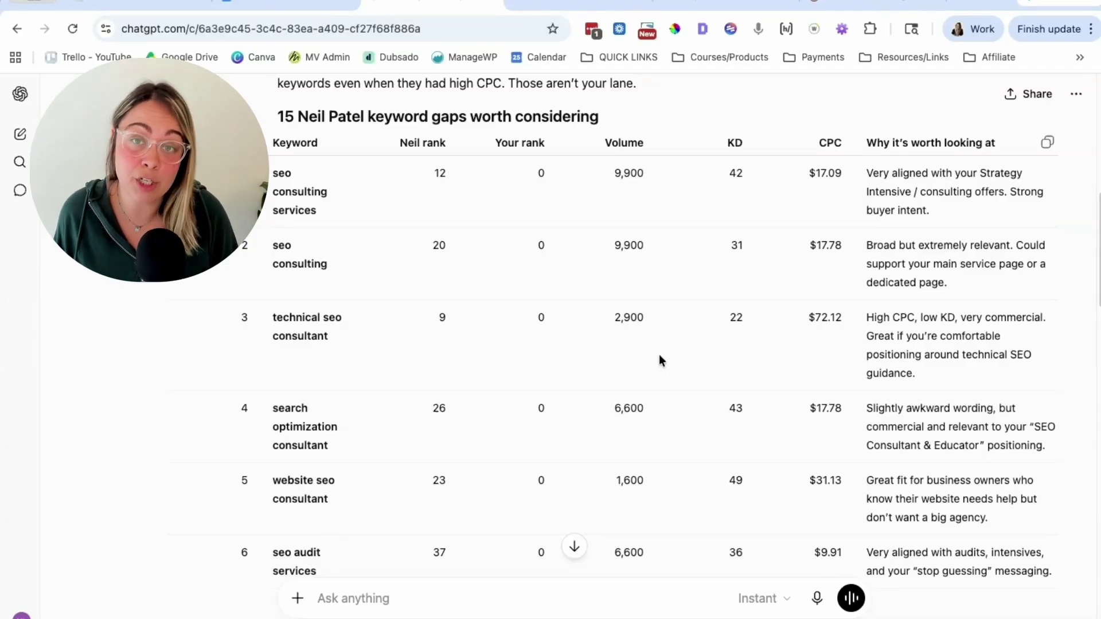
scroll(321, 286, up, 3)
scroll(373, 313, down, 3)
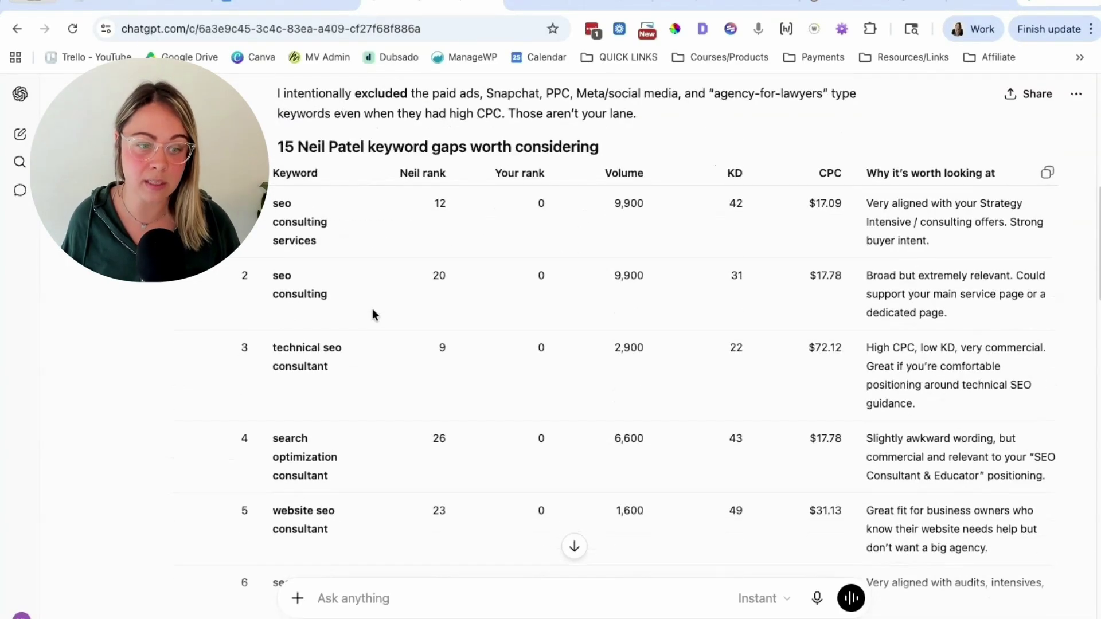
scroll(323, 405, down, 6)
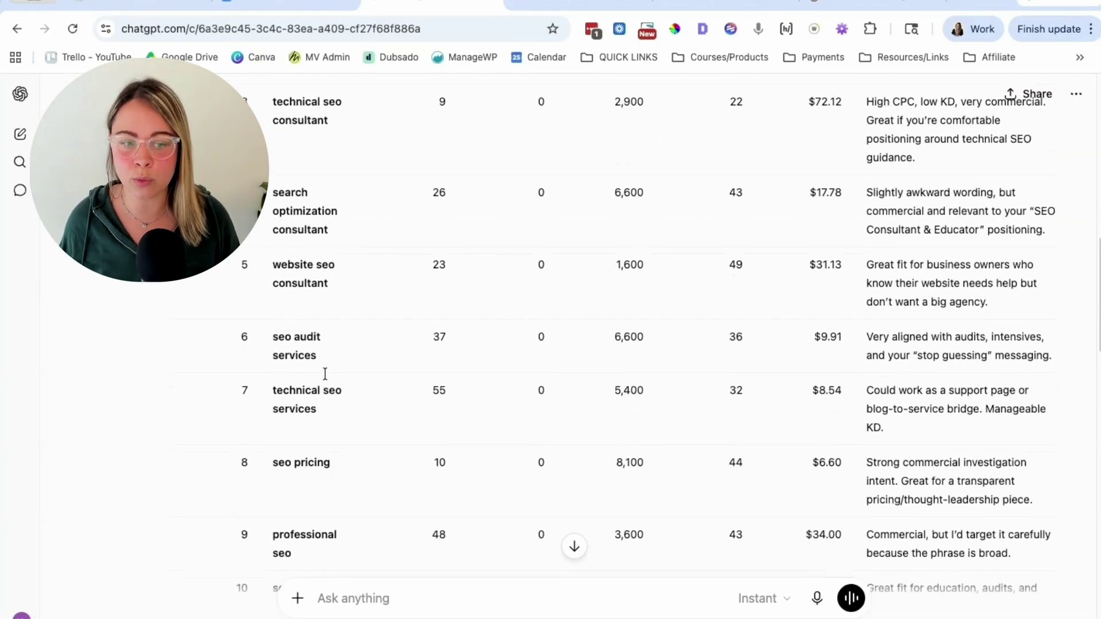
scroll(345, 369, down, 3)
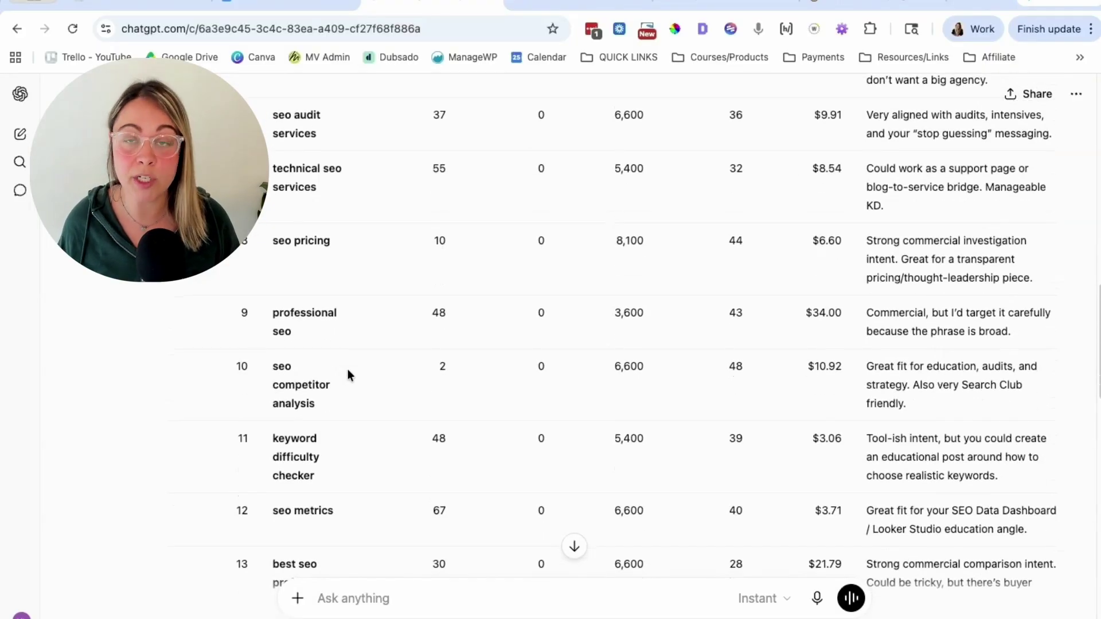
scroll(351, 367, down, 1)
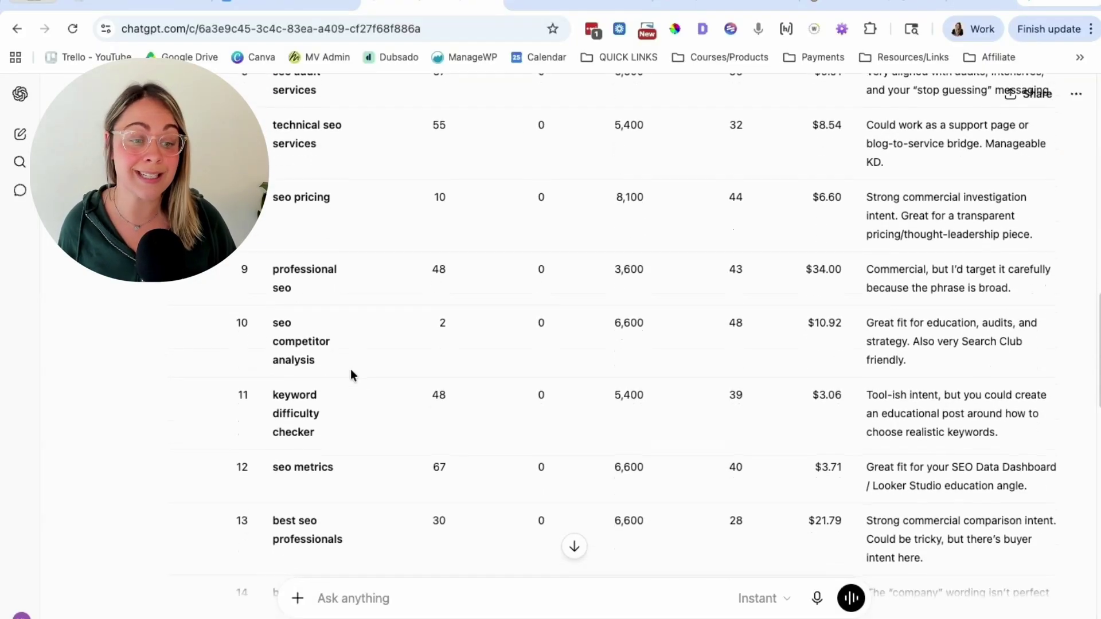
Switch to Semrush's Organic Rankings report and review the searched domain neilpatel.com and the available SEO tools
scroll(615, 396, up, 10)
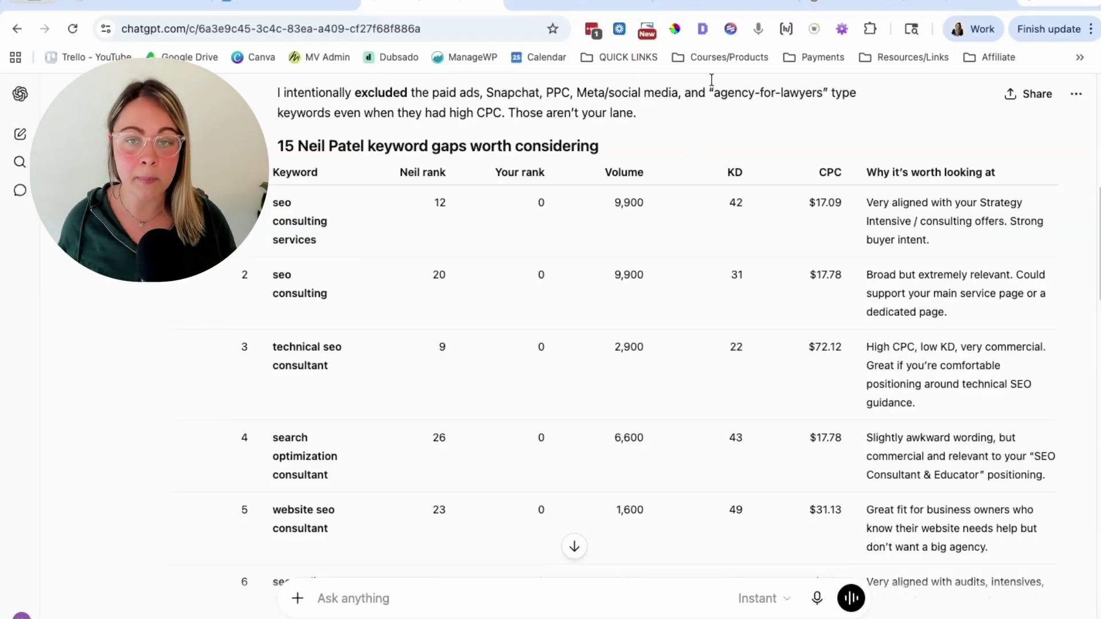
click(713, 7)
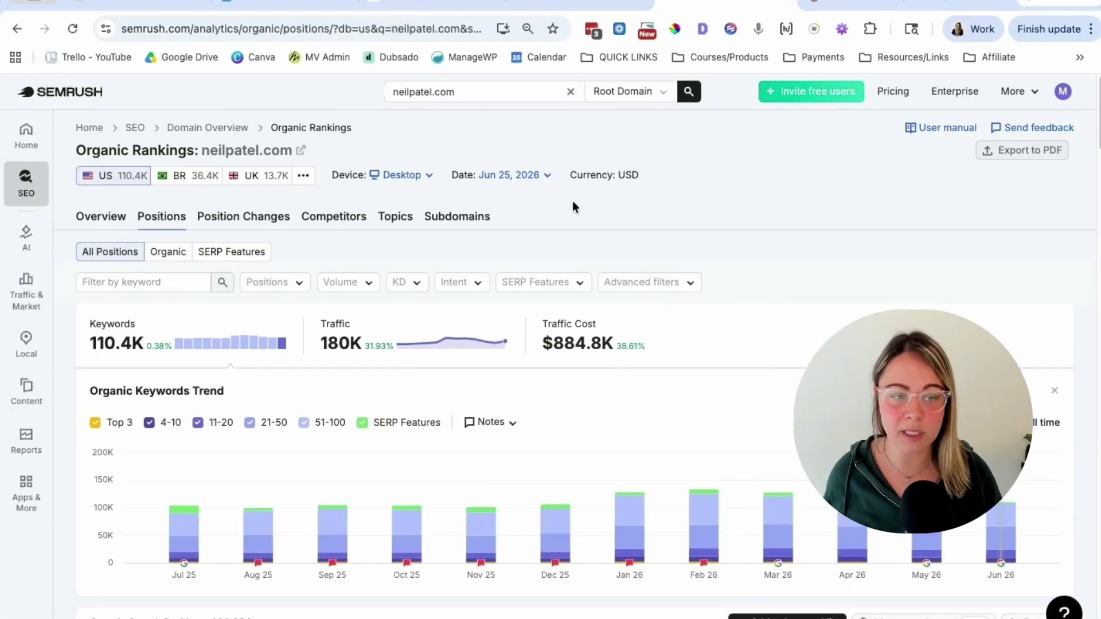
drag(459, 91, 392, 92)
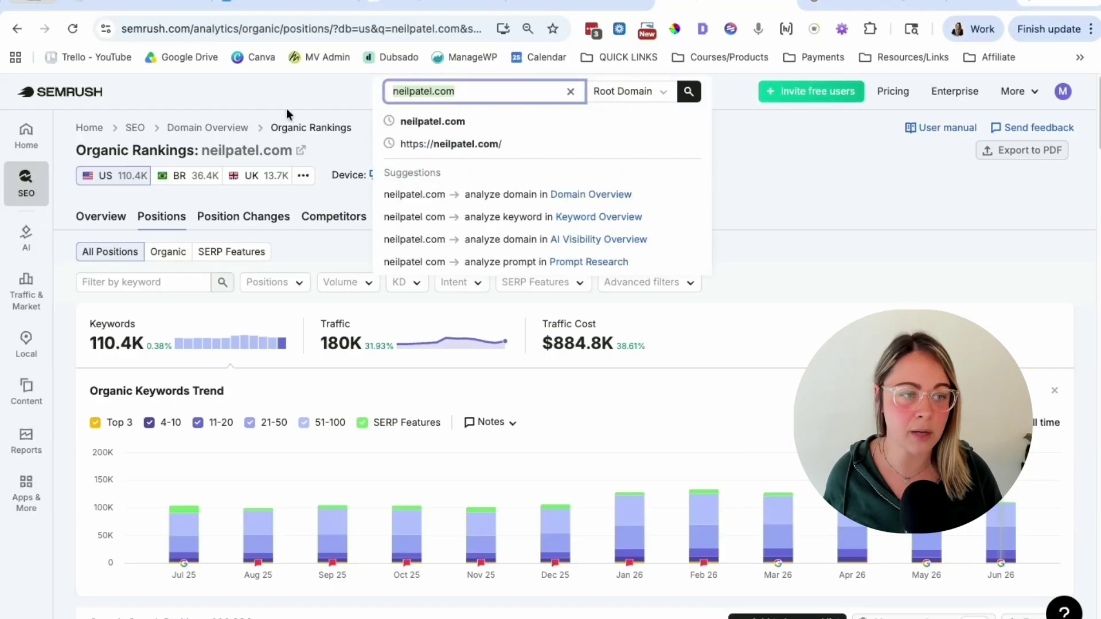
mouse_move(26, 189)
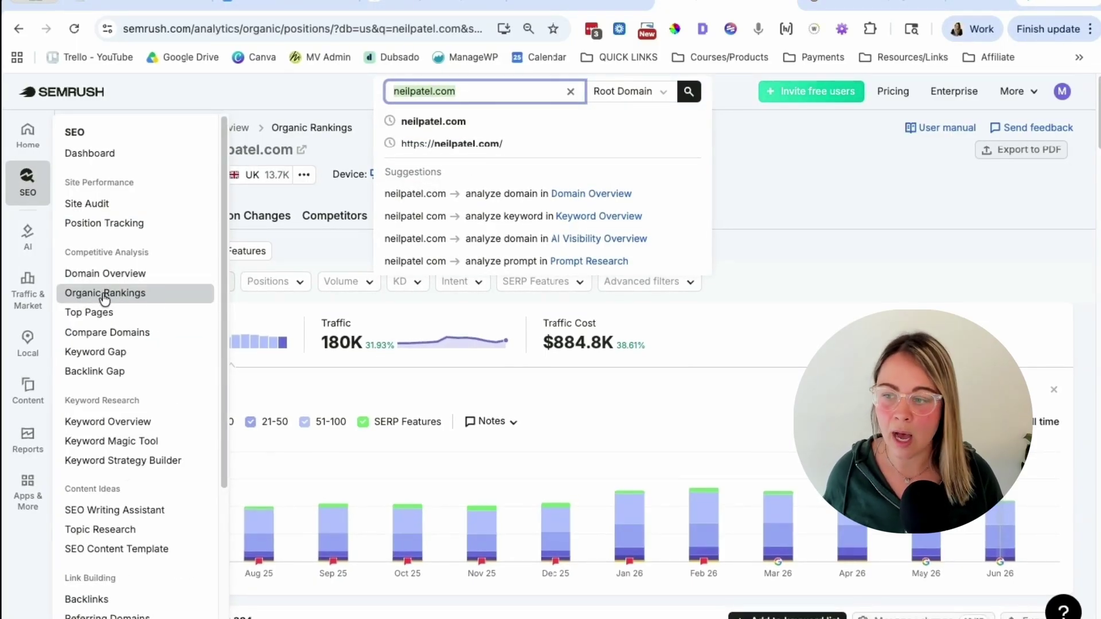
click(834, 263)
Examine neilpatel.com's organic search positions and enter "seo" as the keyword filter text
scroll(835, 261, down, 6)
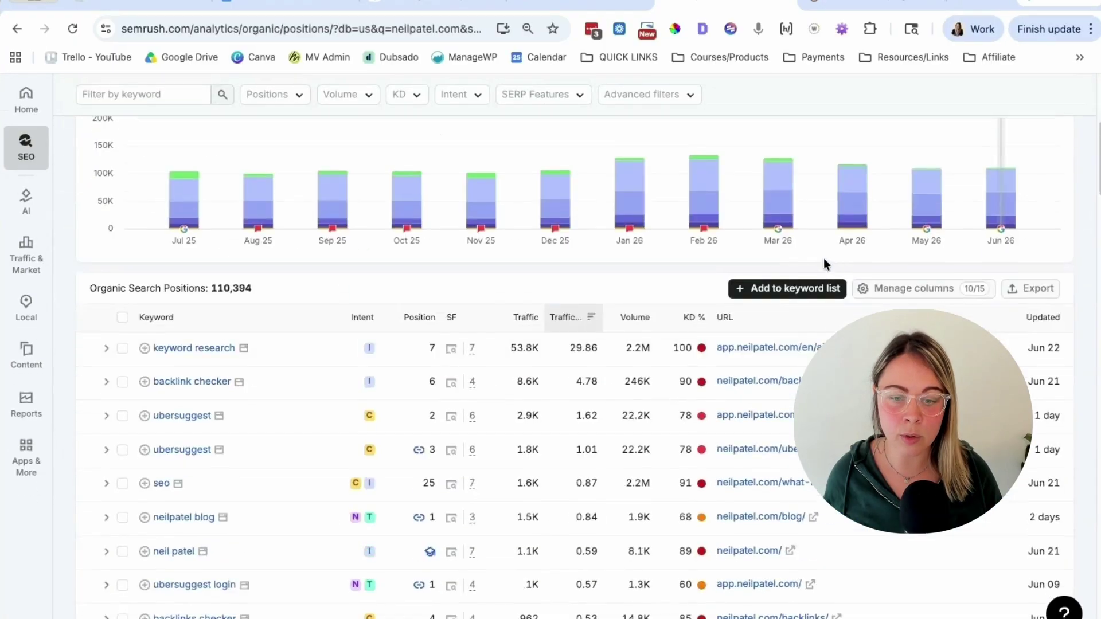
scroll(745, 241, down, 4)
scroll(275, 213, up, 1)
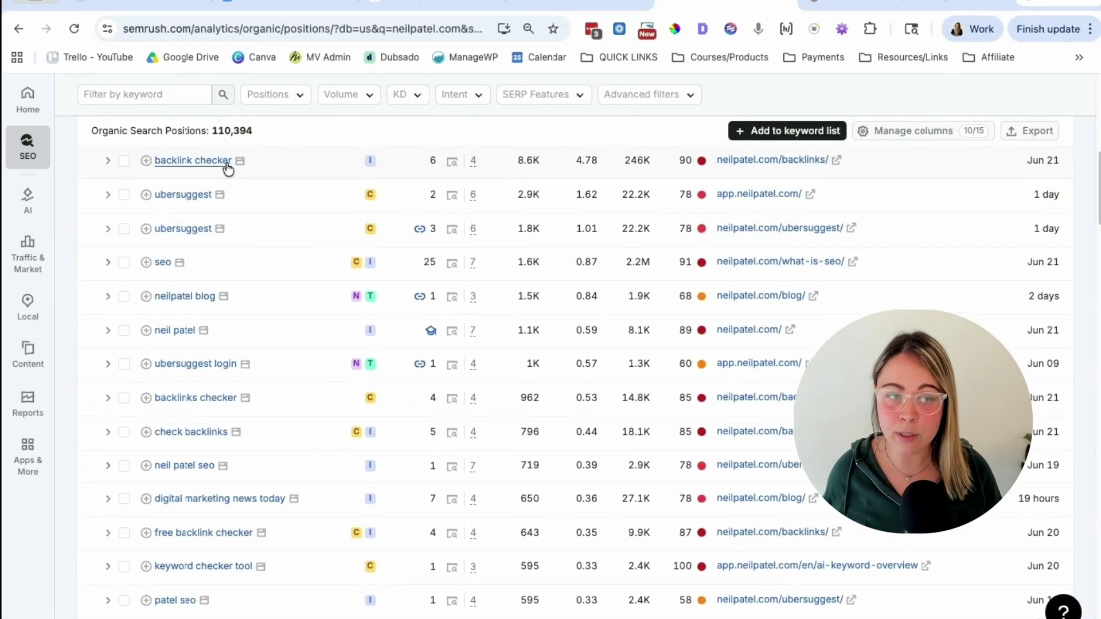
scroll(227, 173, down, 4)
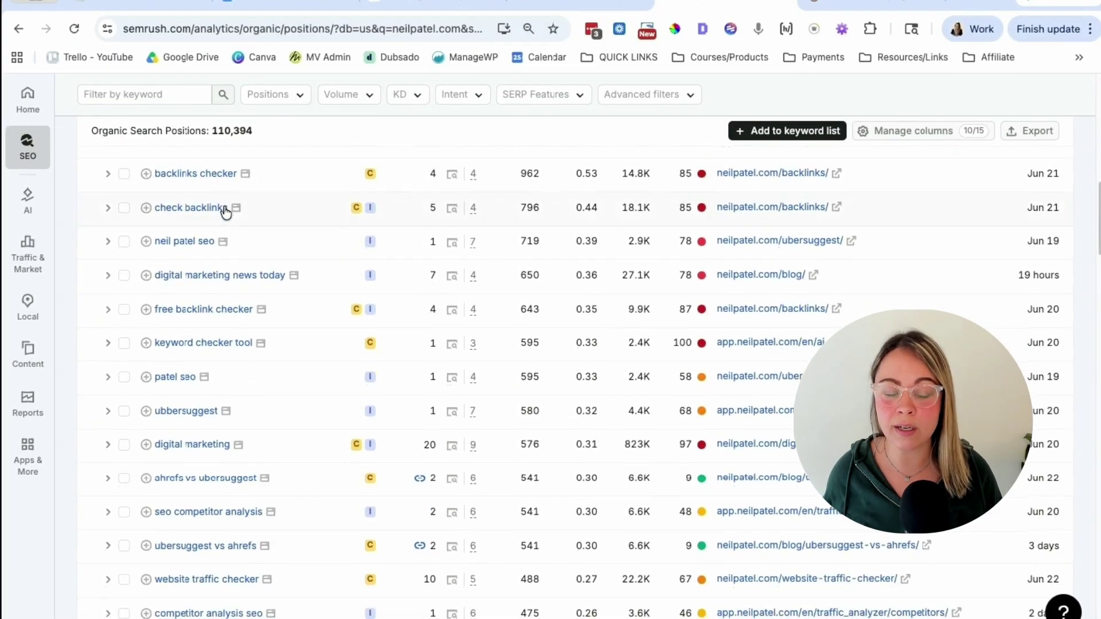
scroll(227, 213, down, 4)
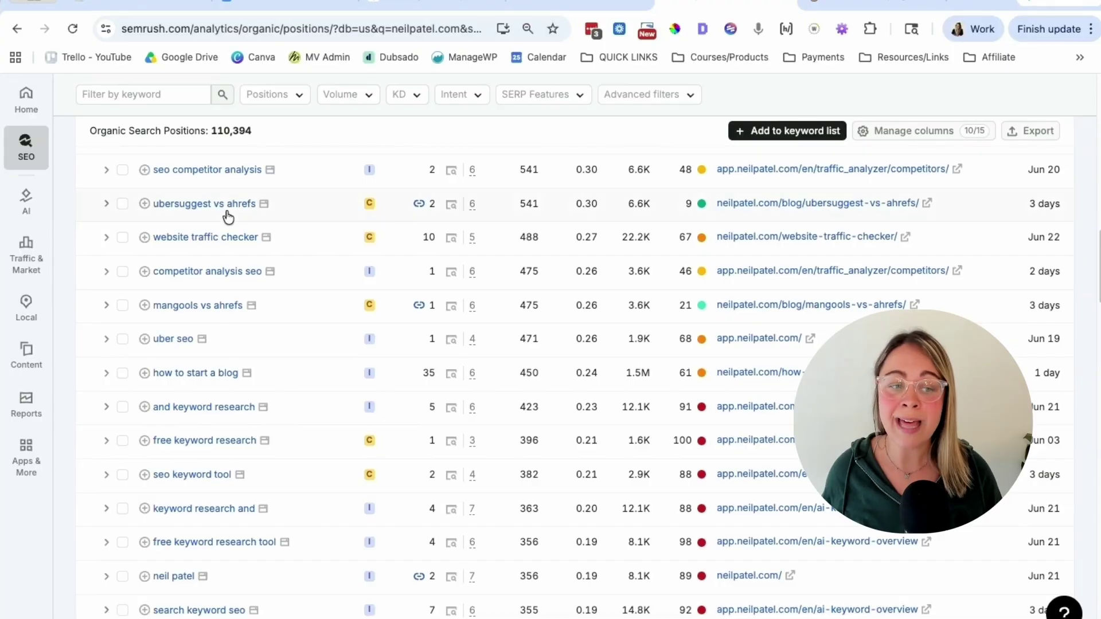
scroll(235, 224, up, 1)
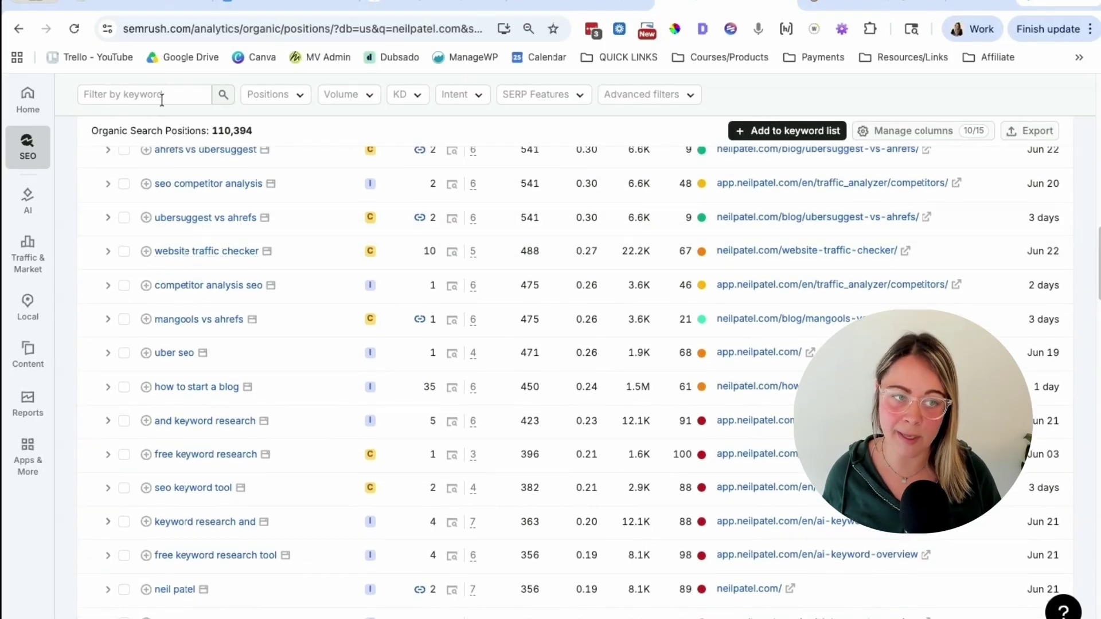
click(162, 99)
text(seo)
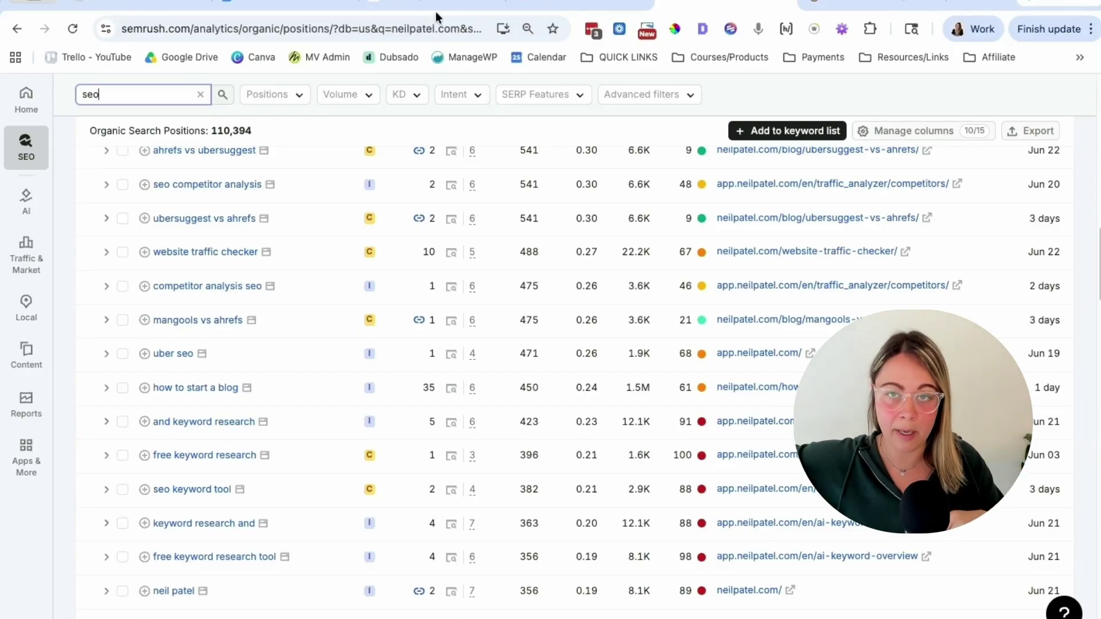
Return to the ChatGPT response and read its keywords to skip and its best content angles
click(450, 7)
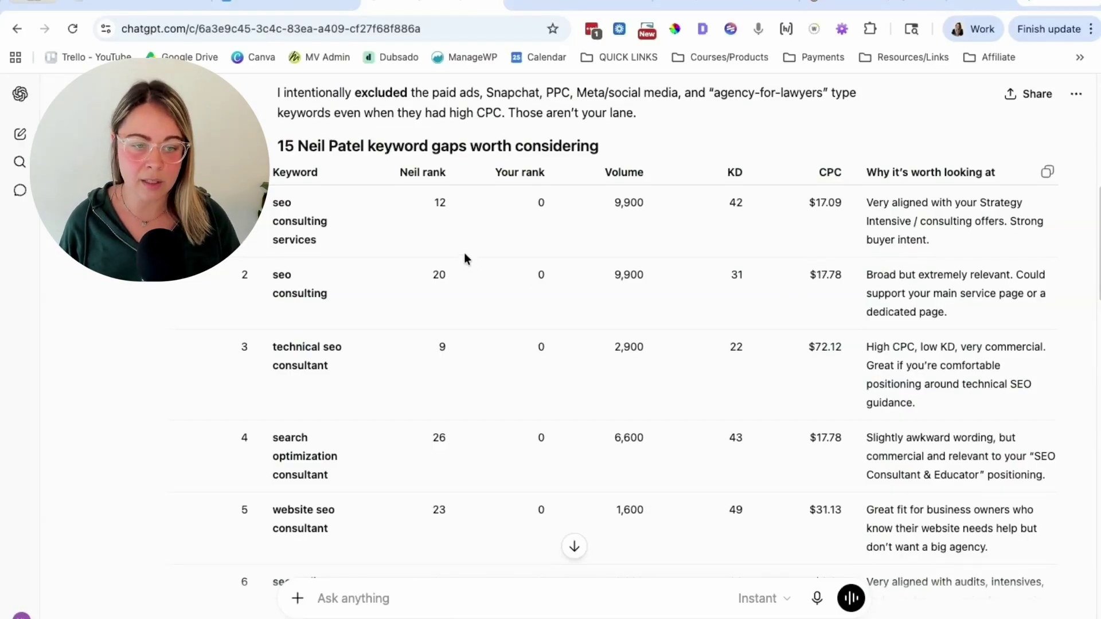
scroll(346, 230, down, 5)
scroll(345, 233, down, 18)
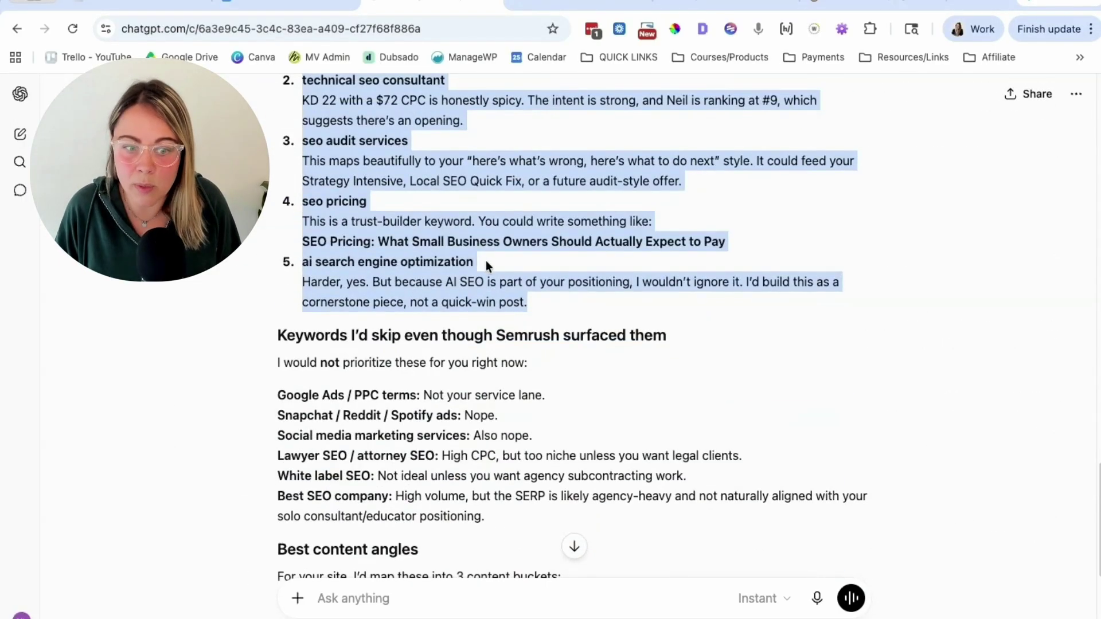
scroll(486, 260, down, 5)
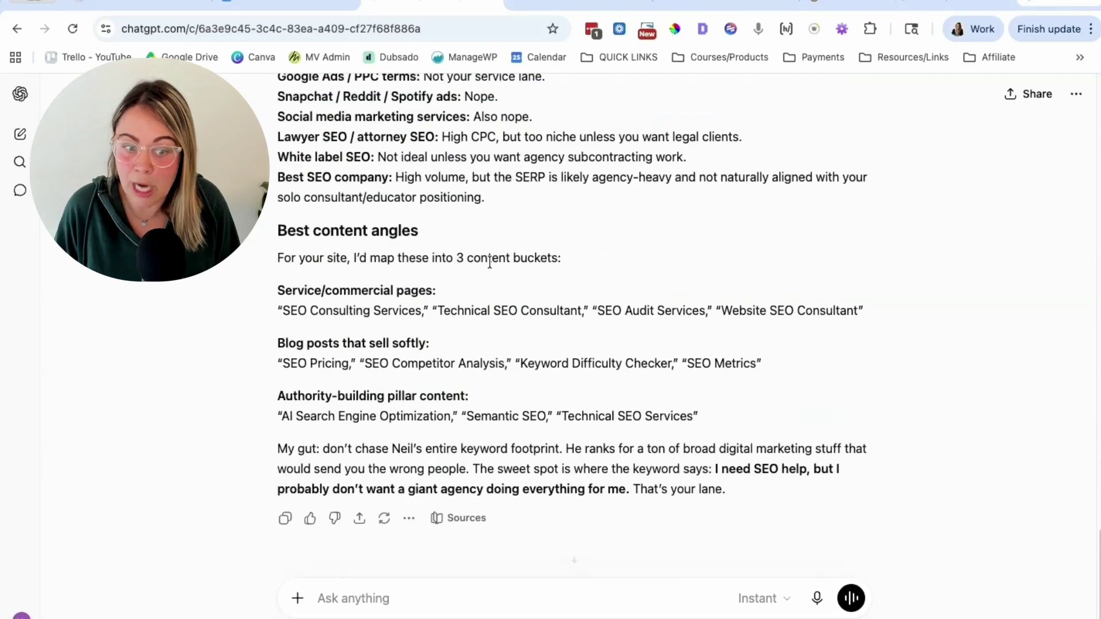
Send a follow-up ruling out ecommerce SEO, copywriting, separate technical SEO and already-targeted consulting keywords, and requesting 10-20 blog post keywords for the site's audience
click(442, 596)
text(I don't do ecommerce SEO, or copywriting services. I also don't do technical SEO as a separate service. And I'm already targeting keywords like "SEO Consulting services" and "SEO consulting" and "SEO consultant" on my website, so can you give me 10-20 keywords that could be good for blog posts for MY Audience?)
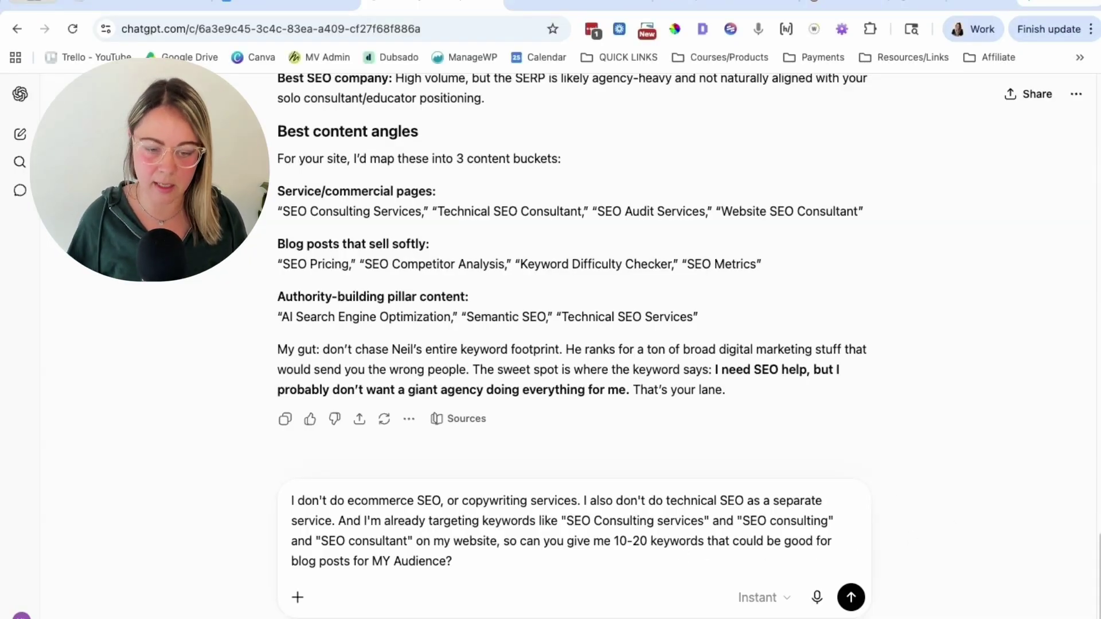
key(Return)
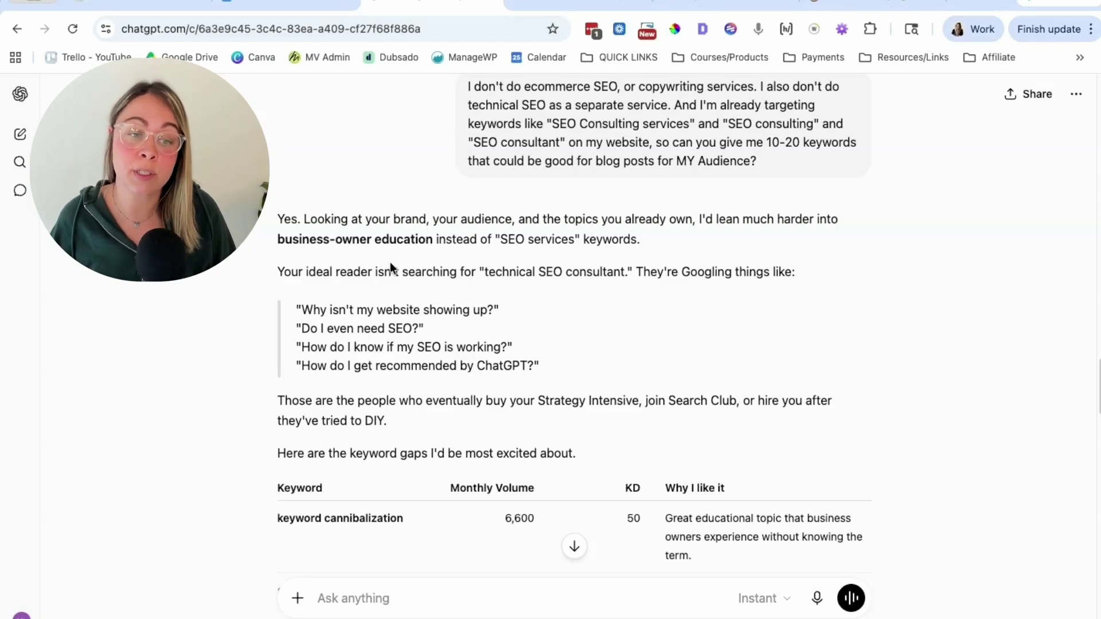
Review the new response's introduction, highlighting the ideal reader's example searches and the sentence about who buys the offers
scroll(390, 263, down, 1)
drag(552, 346, 286, 274)
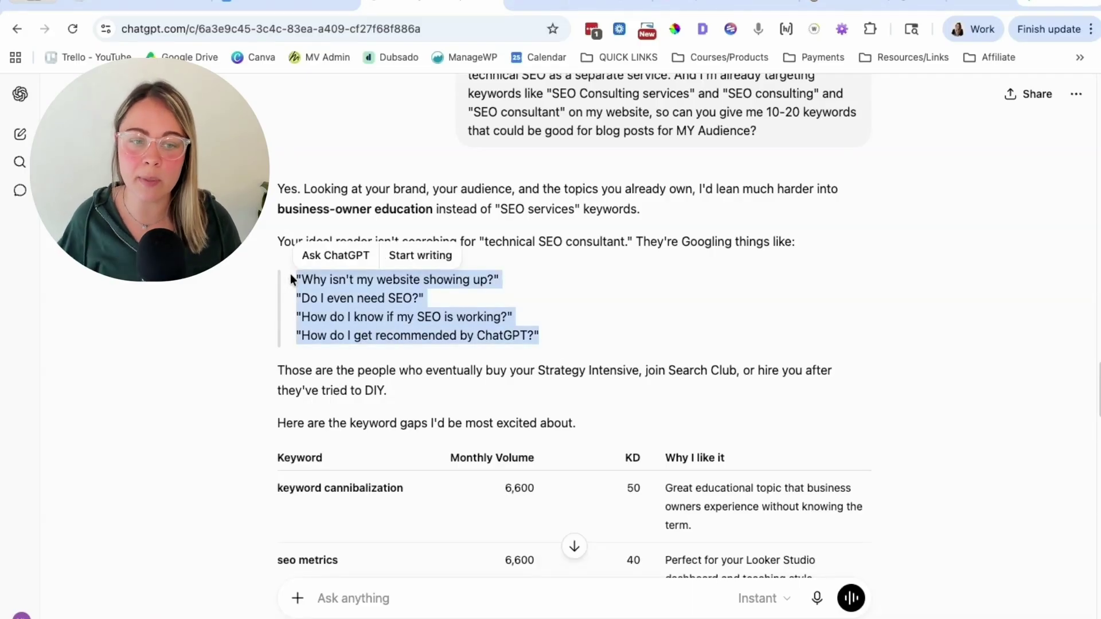
click(516, 366)
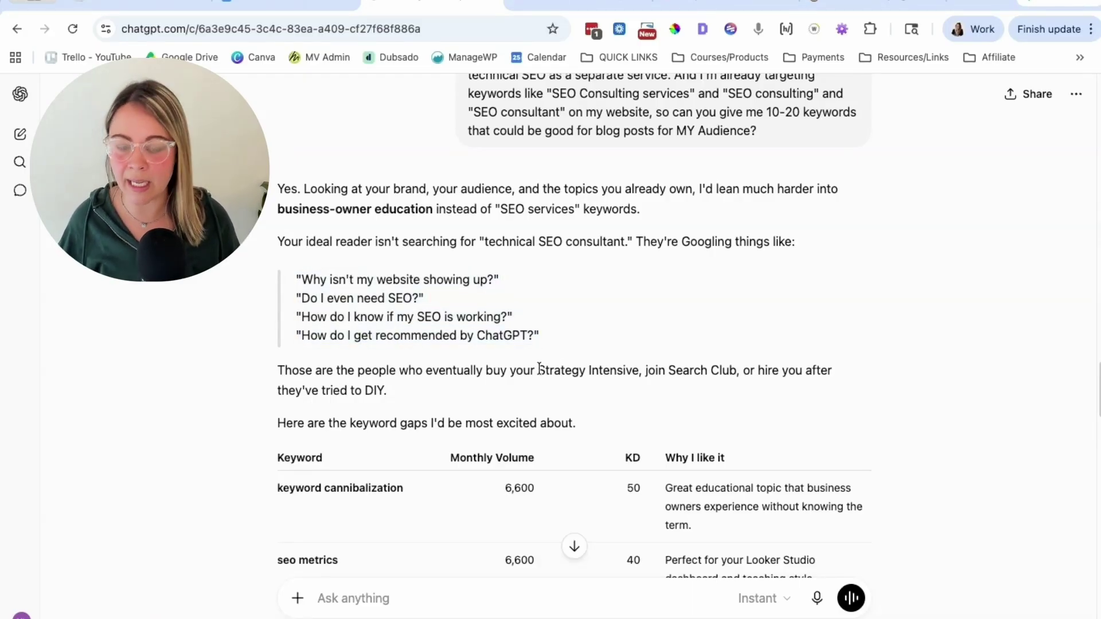
drag(539, 369, 556, 383)
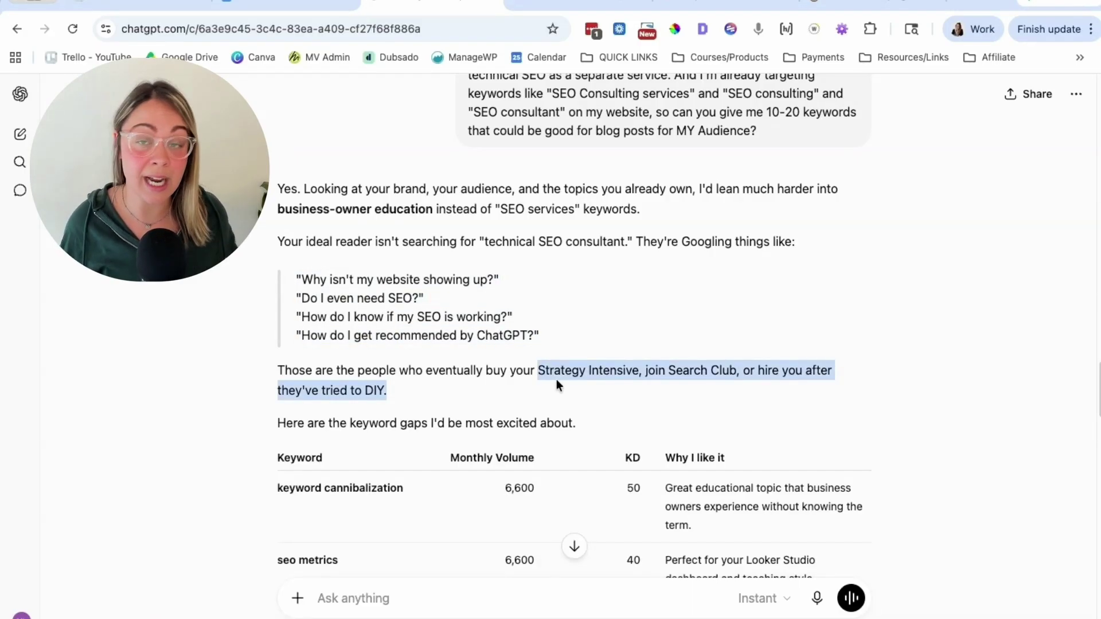
click(502, 395)
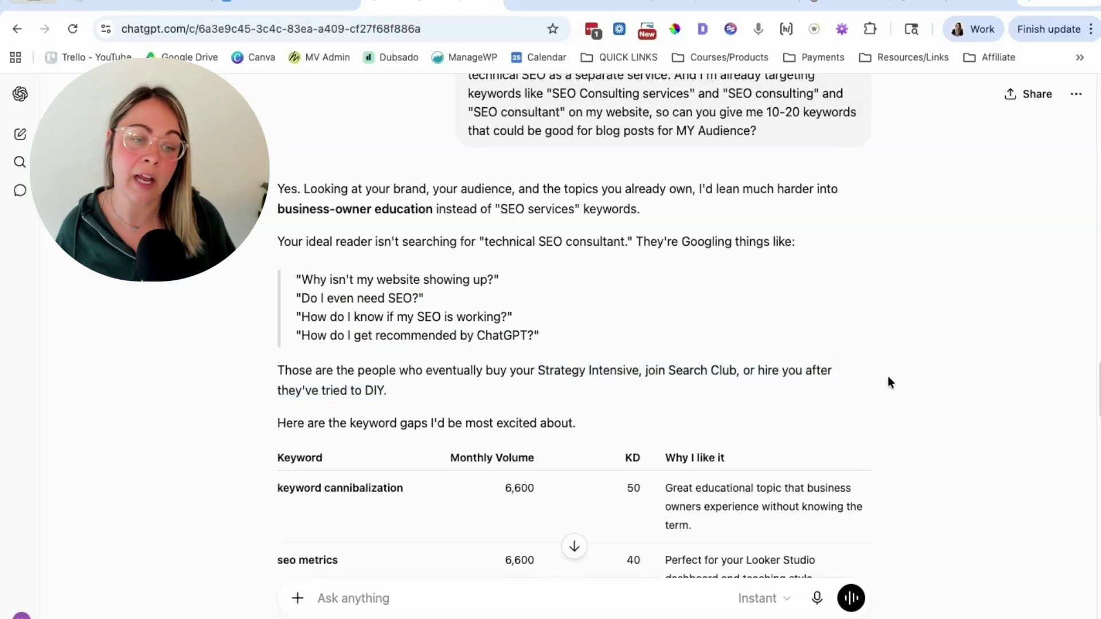
Examine the new keyword gap table's monthly volumes, difficulty scores and reasons
scroll(915, 410, down, 2)
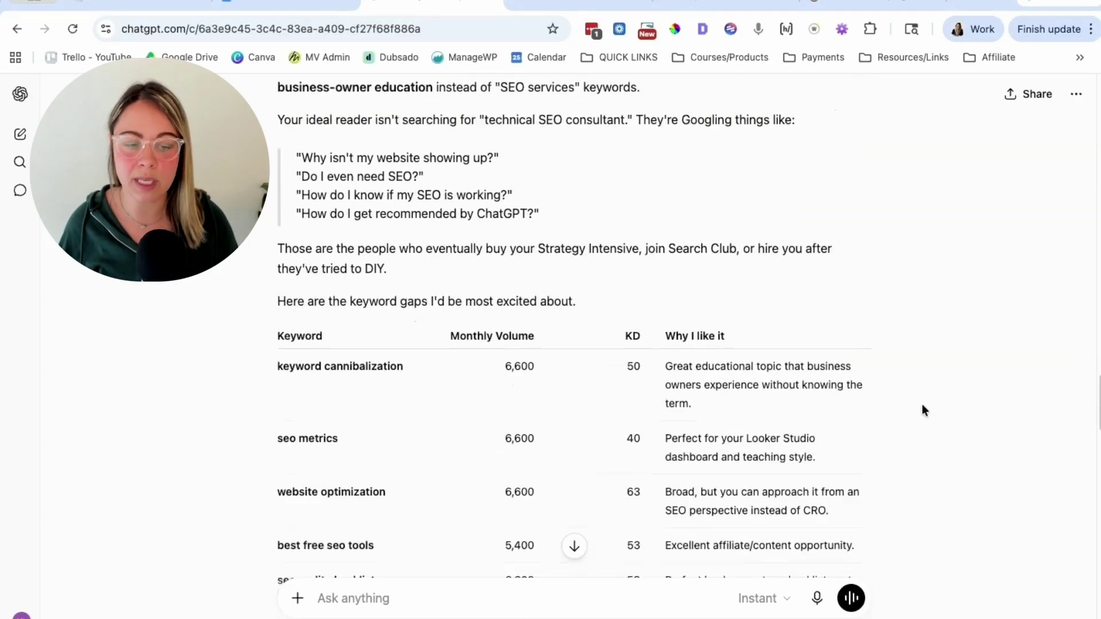
scroll(921, 404, down, 2)
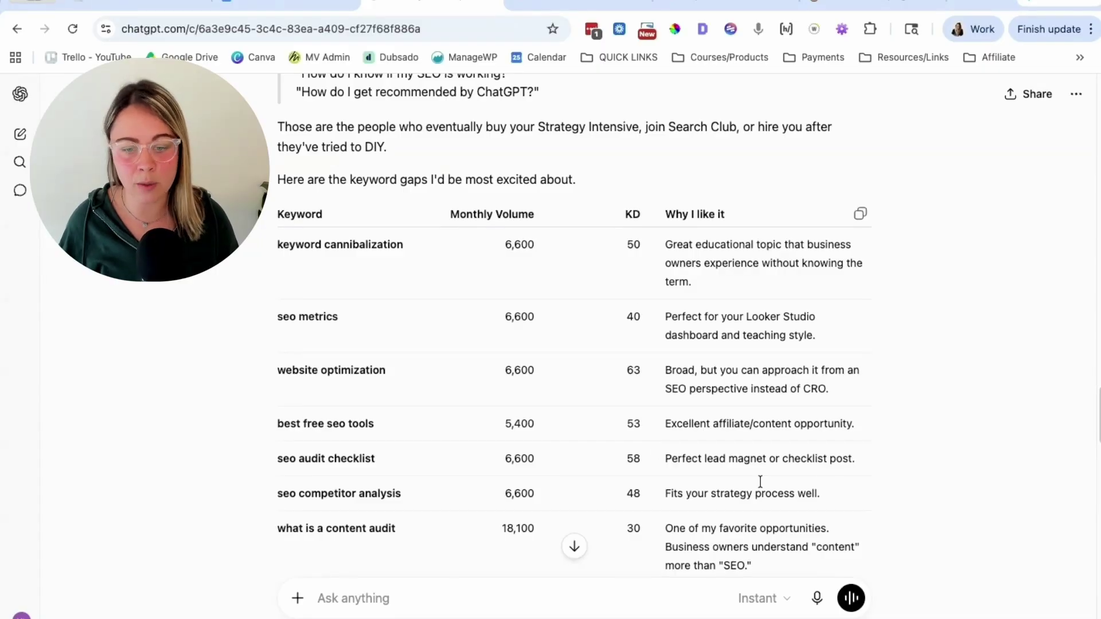
scroll(889, 440, down, 1)
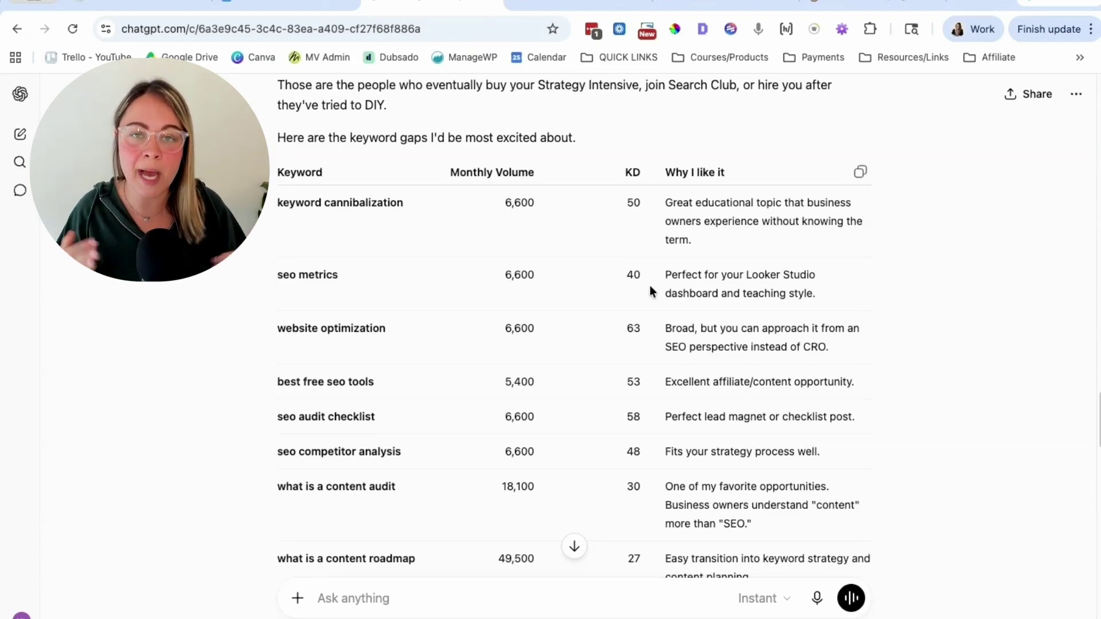
Switch back to Semrush and look over the neilpatel.com Organic Rankings report up to its summary figures
click(711, 3)
scroll(717, 304, up, 3)
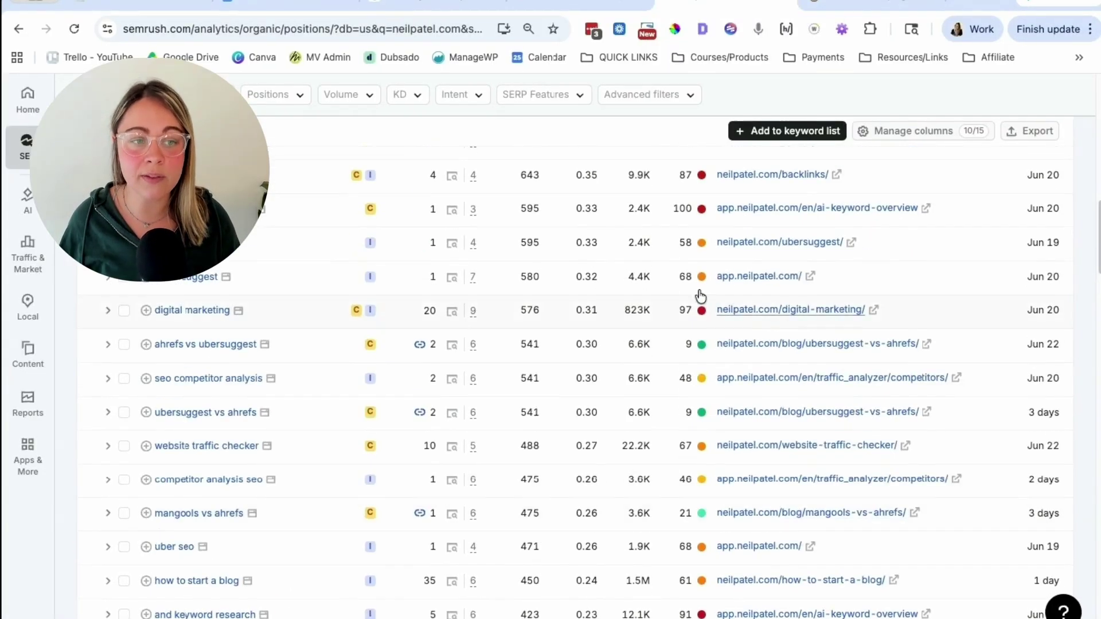
scroll(700, 292, up, 10)
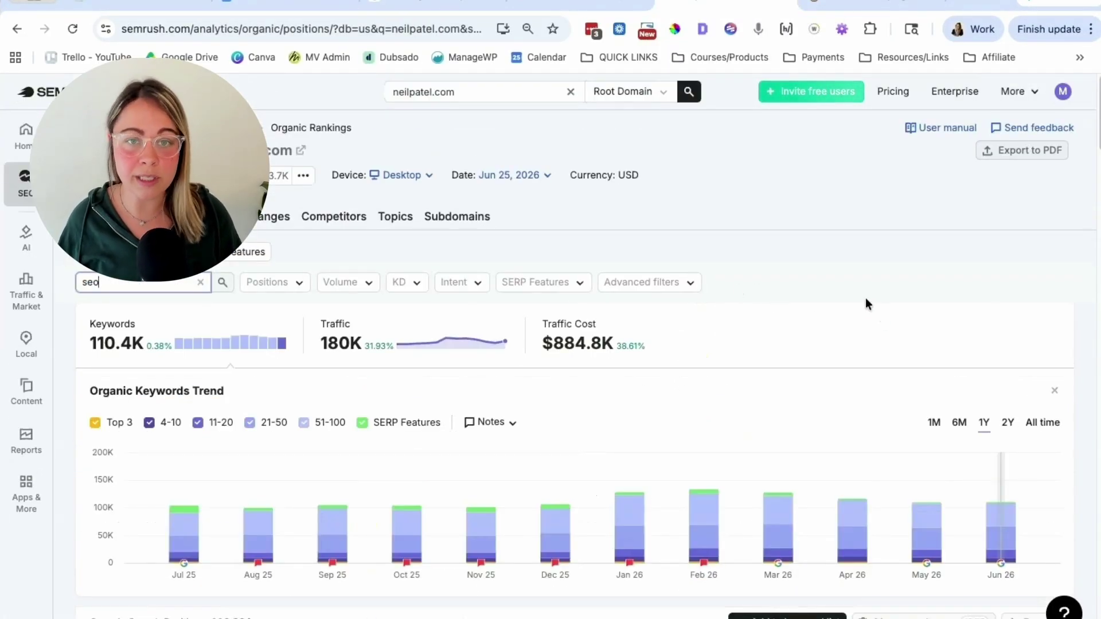
Return to ChatGPT and read through the full list of suggested blog keywords and the reasons for each
click(456, 10)
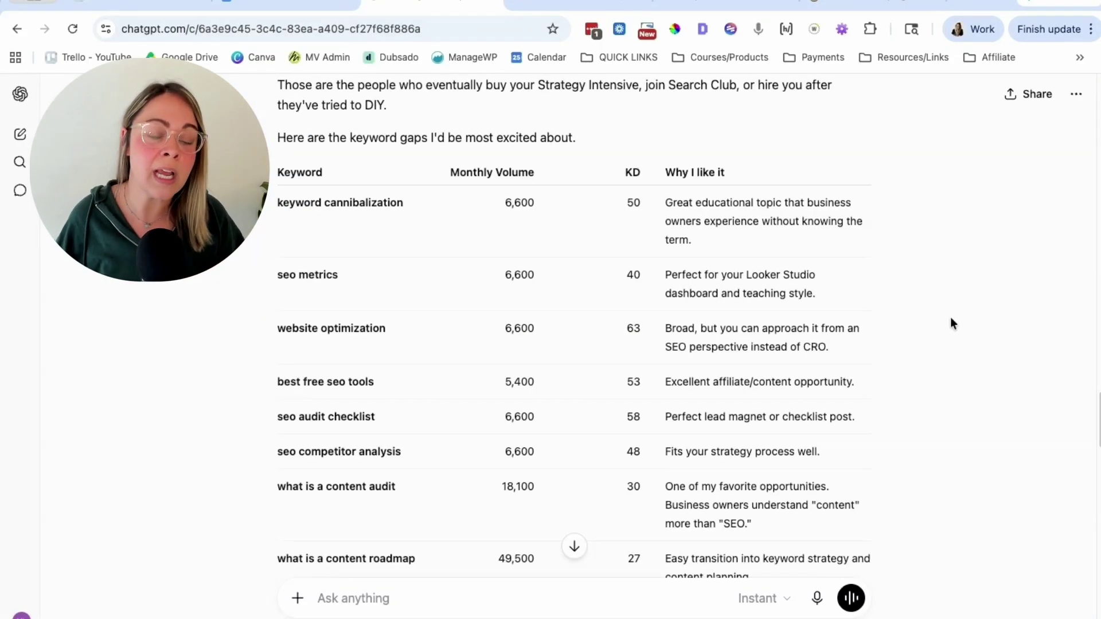
scroll(951, 319, down, 2)
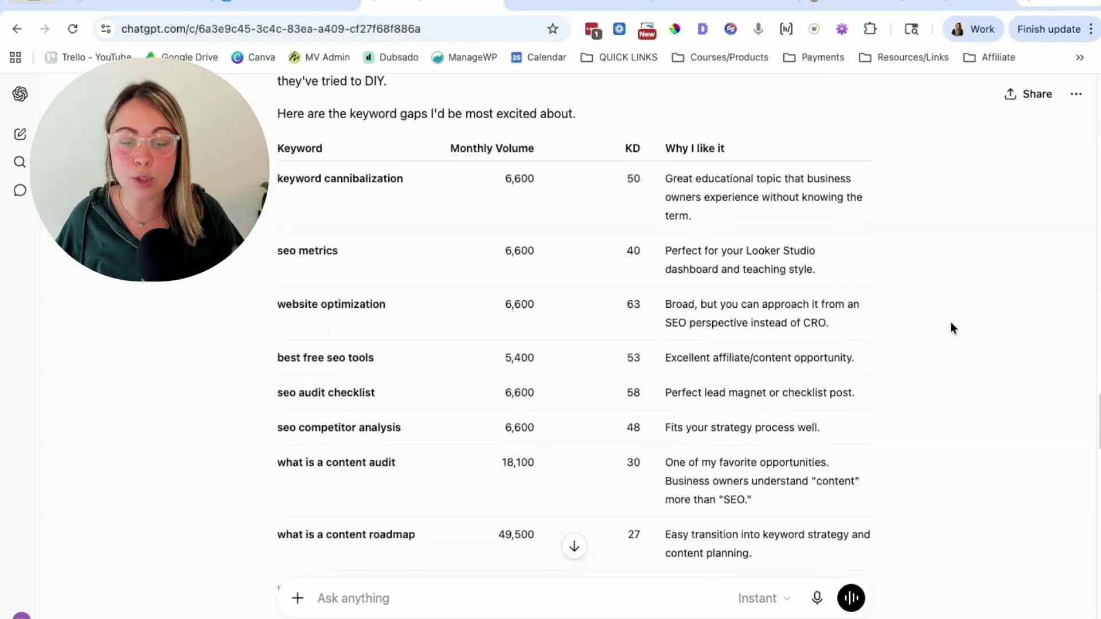
scroll(950, 328, down, 2)
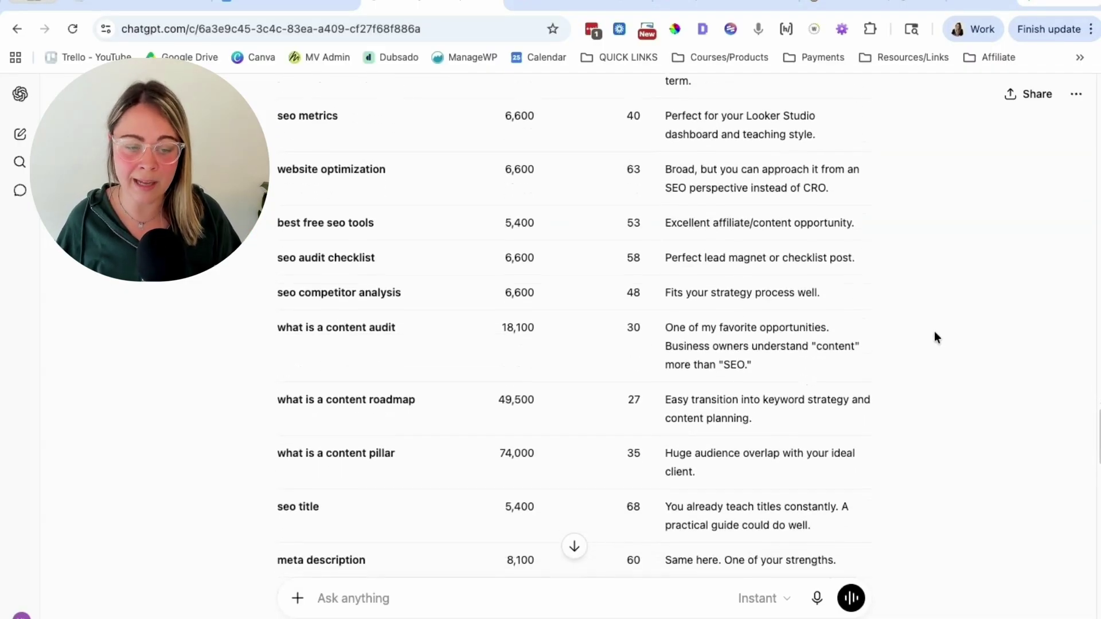
scroll(933, 337, up, 5)
scroll(930, 333, up, 2)
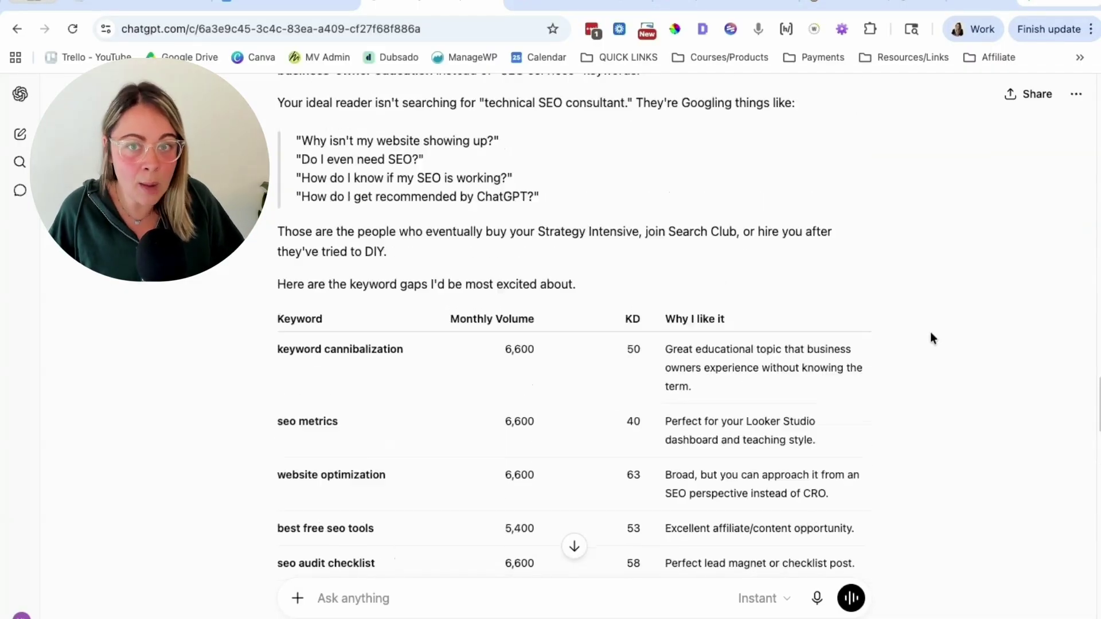
scroll(930, 333, down, 4)
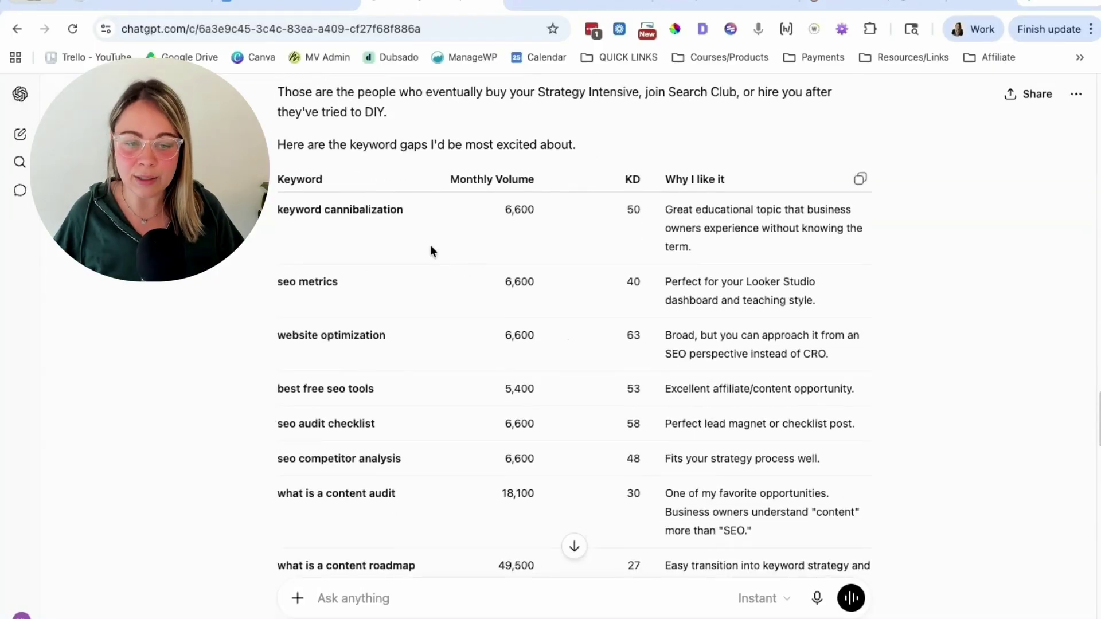
scroll(430, 249, down, 6)
scroll(430, 251, down, 3)
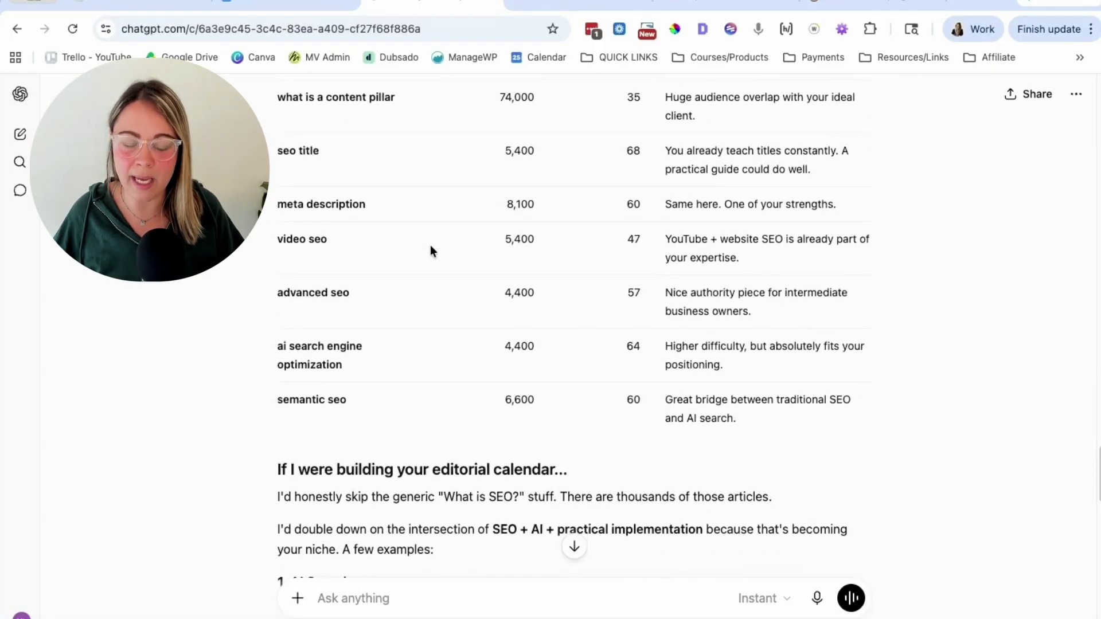
scroll(430, 251, up, 2)
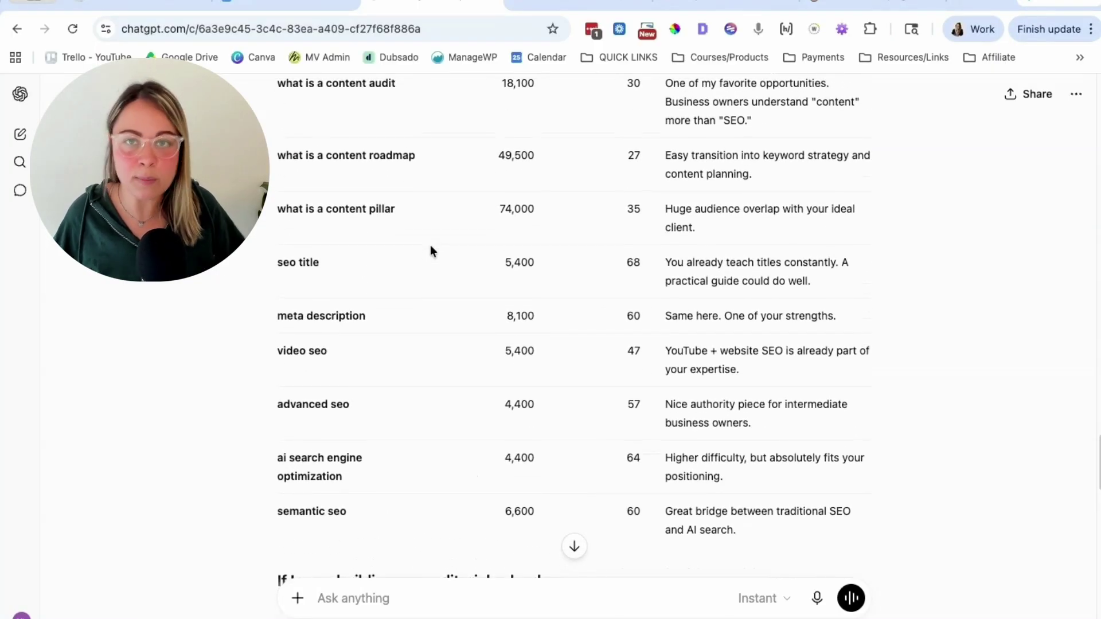
scroll(529, 339, up, 4)
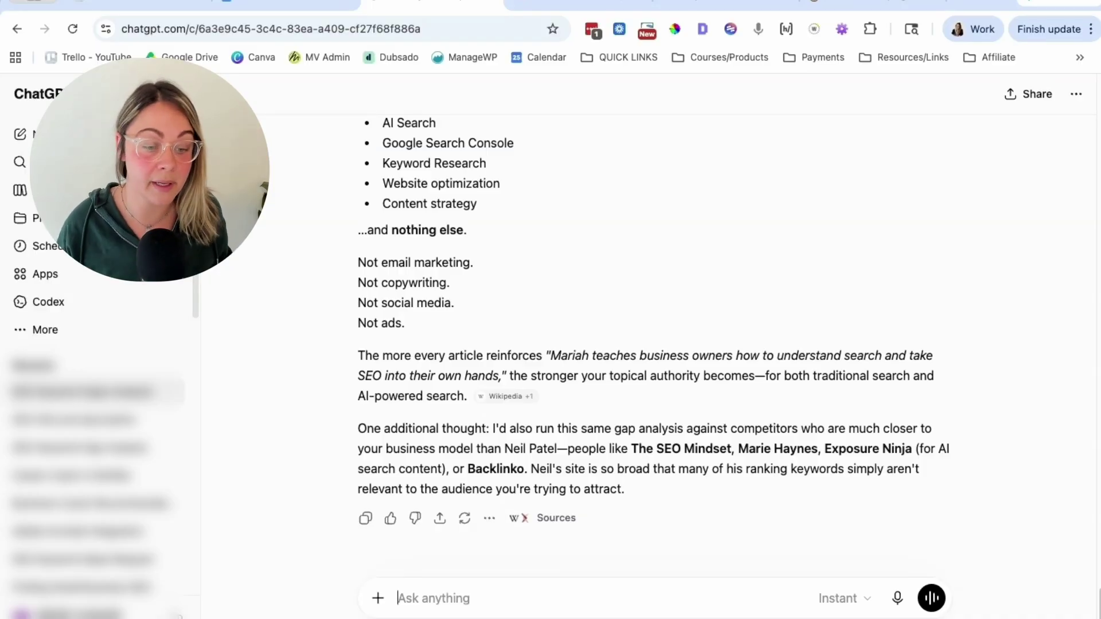
Ask for 5 other SEO consultant domains besides Neil Patel's, not huge brands, with their top 10 keywords, that fit as SEO & AI search competitors
text(Okay, I'm done with Neil Patel's website, but I don't know who else would be my competitor. Can you give me 5 others website domains of SEO Consultants (not huge brands) and their top 10 keywords that would make sense as my competitor in SEO & AI search?)
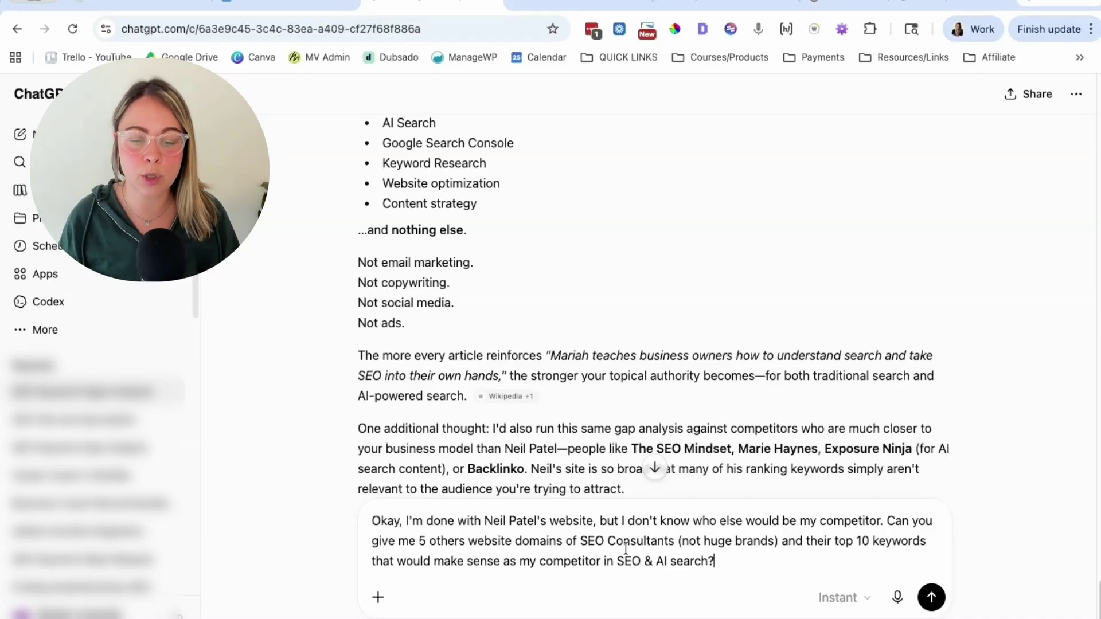
drag(580, 542, 663, 538)
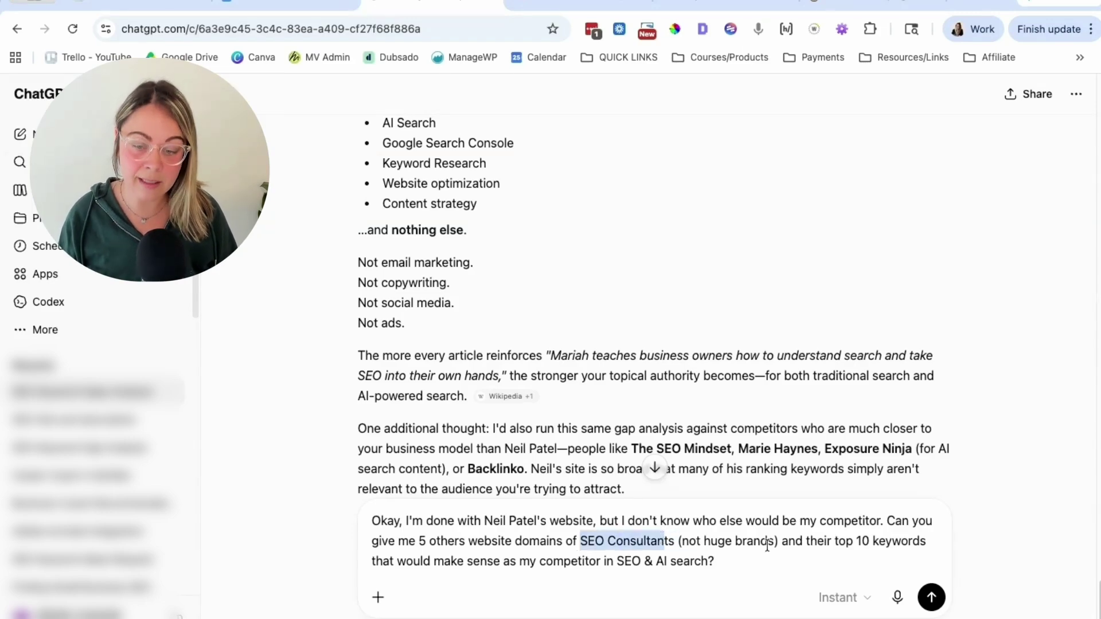
drag(774, 542, 682, 535)
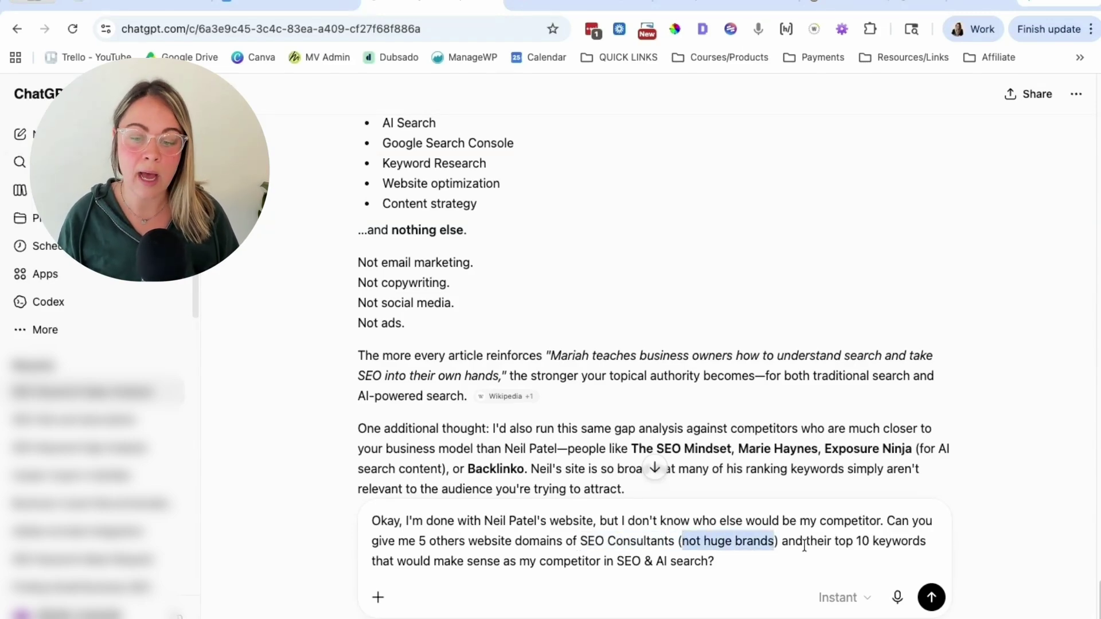
click(769, 567)
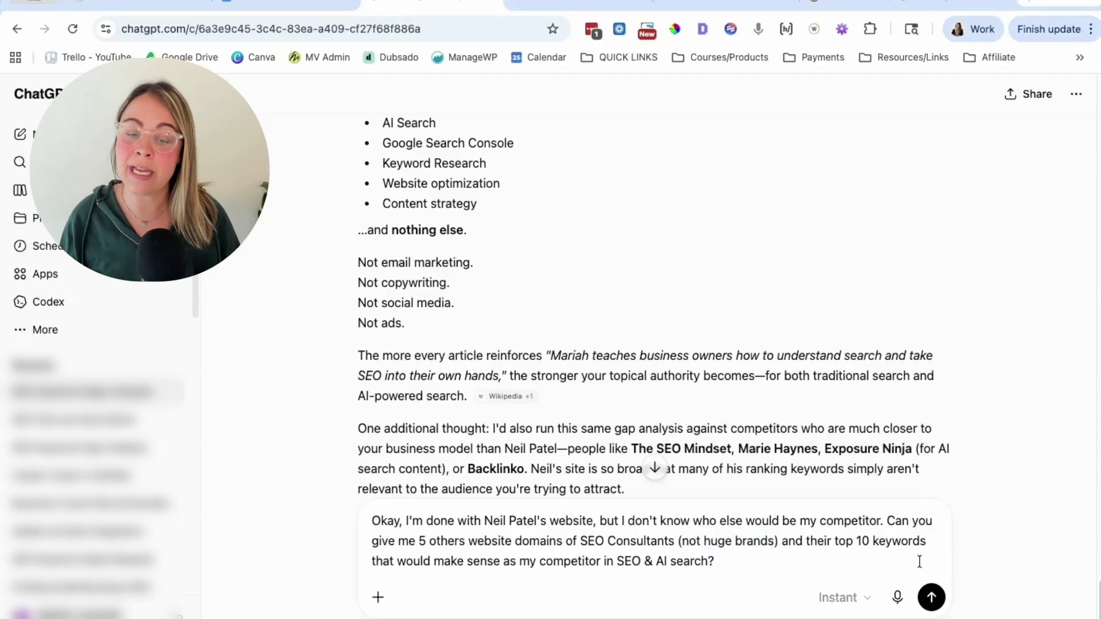
click(931, 598)
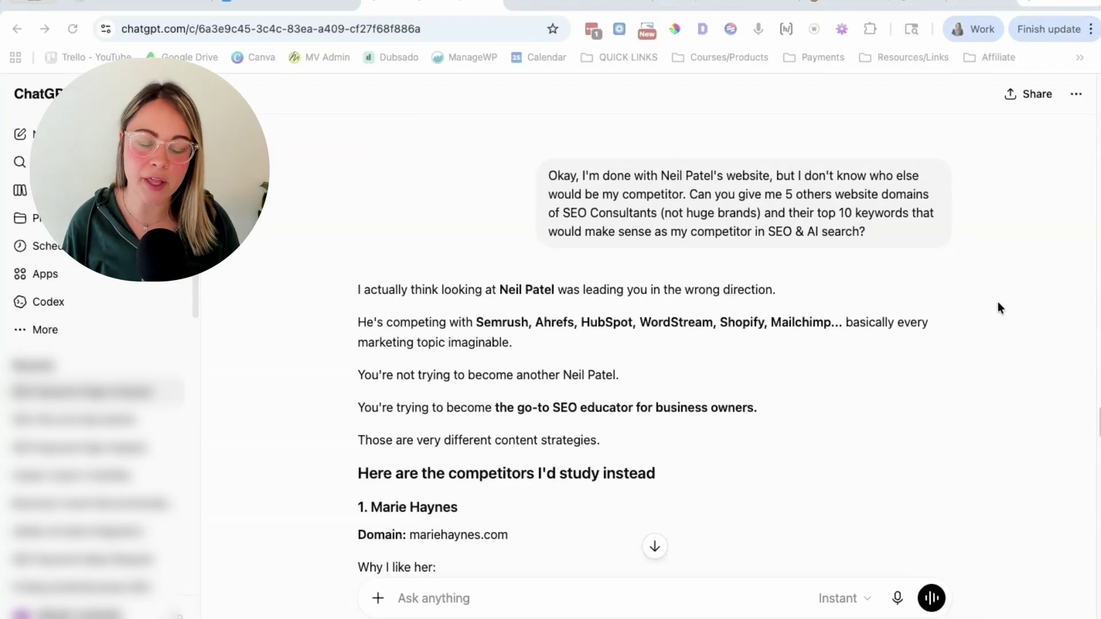
Skim the whole list of suggested consultant competitors and their domains, and return to the first entry
scroll(838, 352, down, 8)
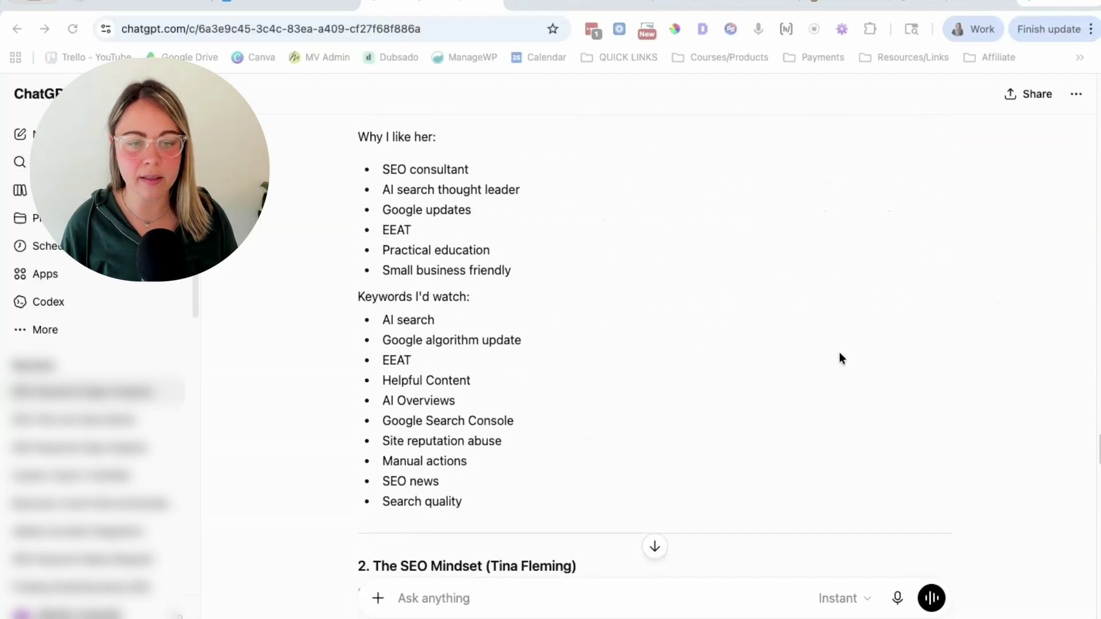
scroll(839, 353, down, 15)
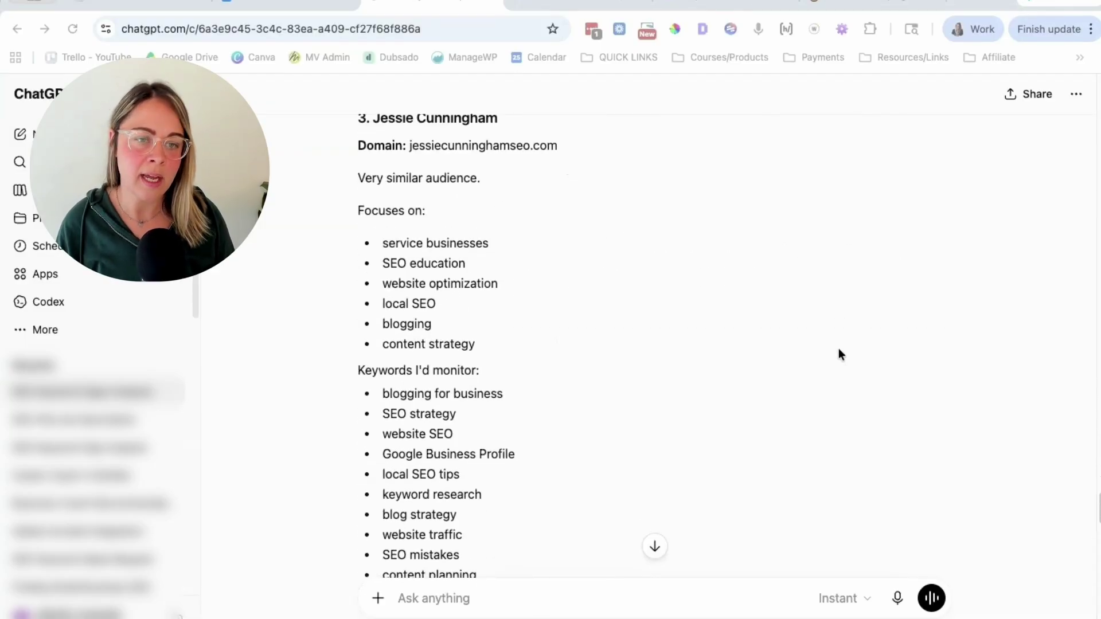
scroll(839, 353, down, 15)
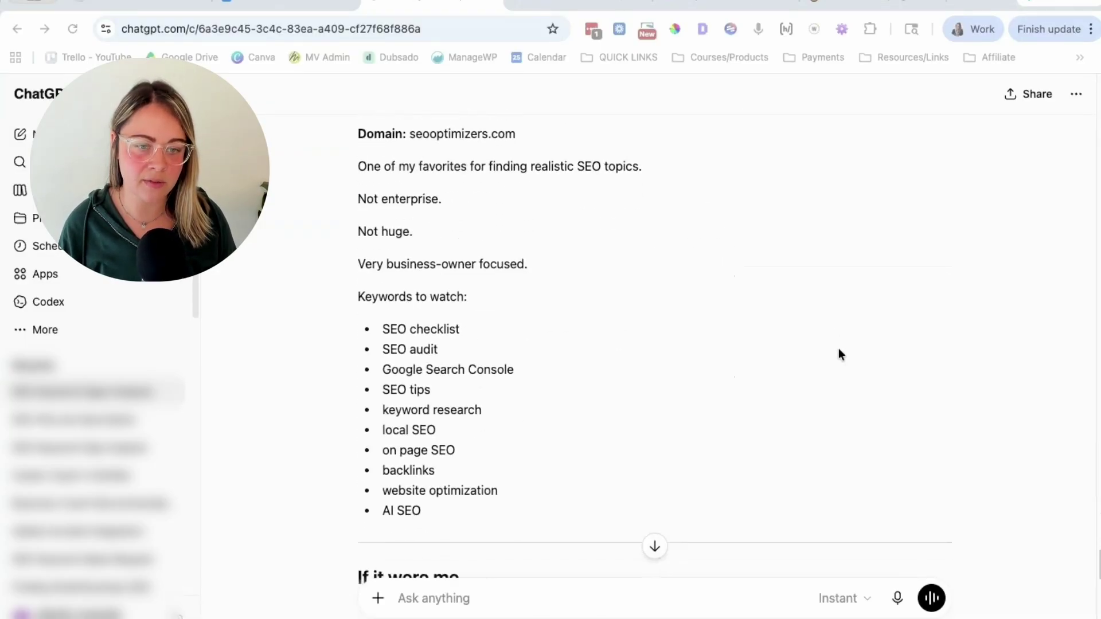
scroll(838, 349, down, 5)
scroll(839, 349, up, 20)
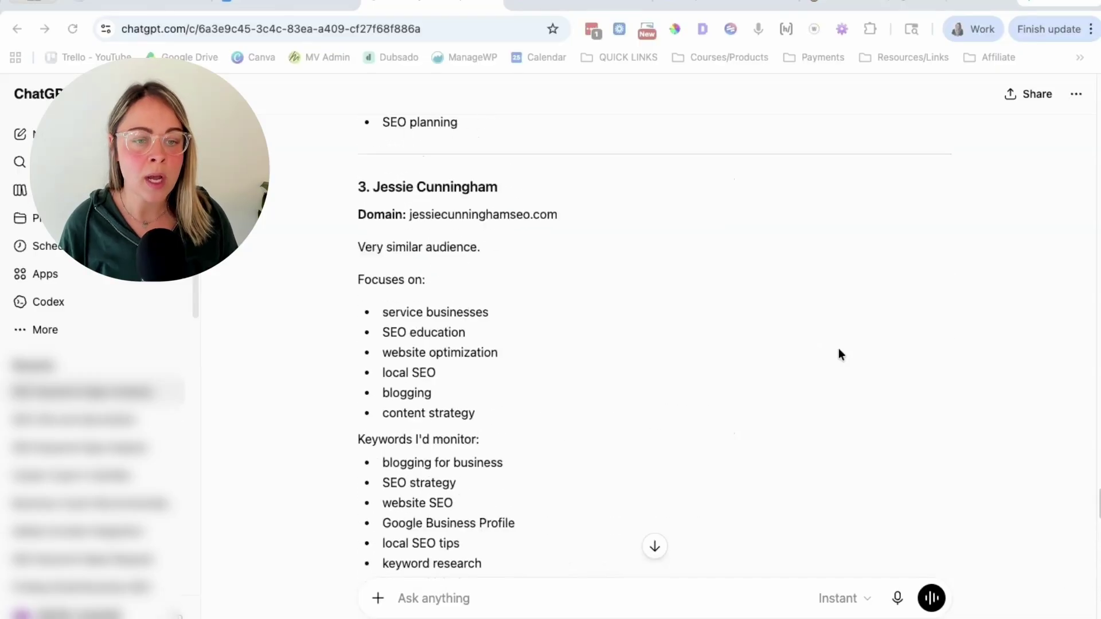
scroll(839, 348, up, 12)
scroll(838, 348, down, 1)
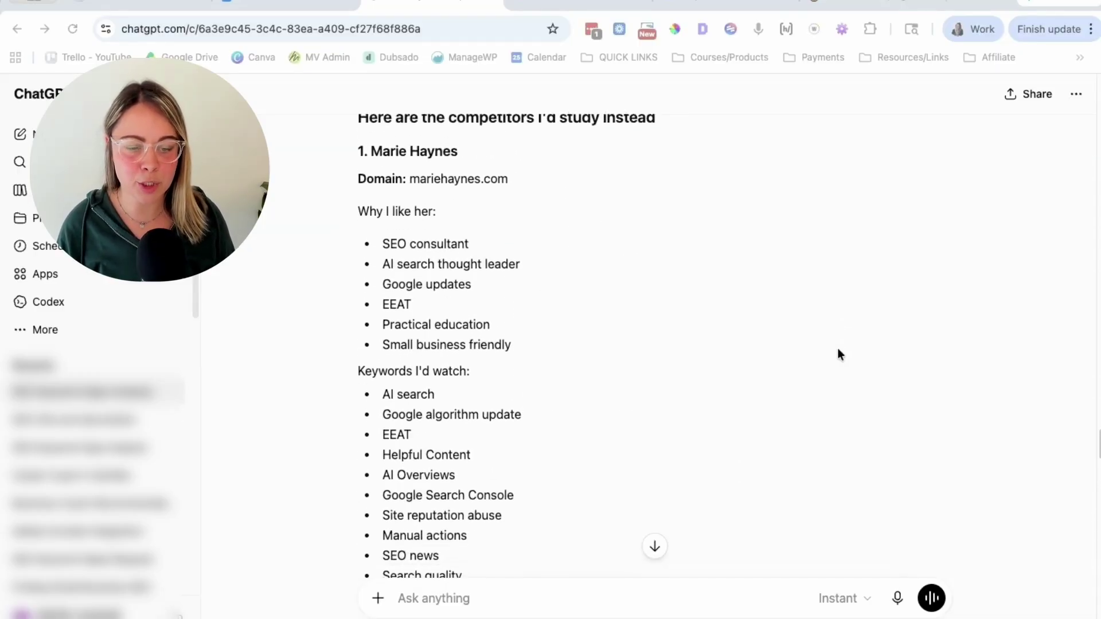
Review why the first competitor was suggested and highlight its full list of keywords to watch
scroll(593, 459, down, 2)
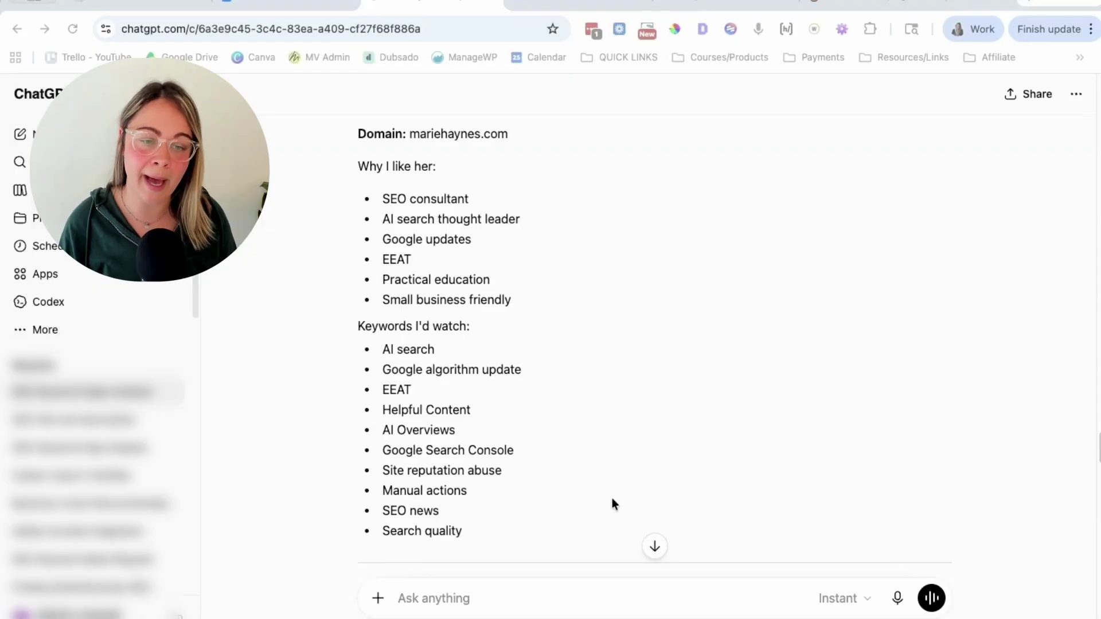
scroll(591, 485, up, 1)
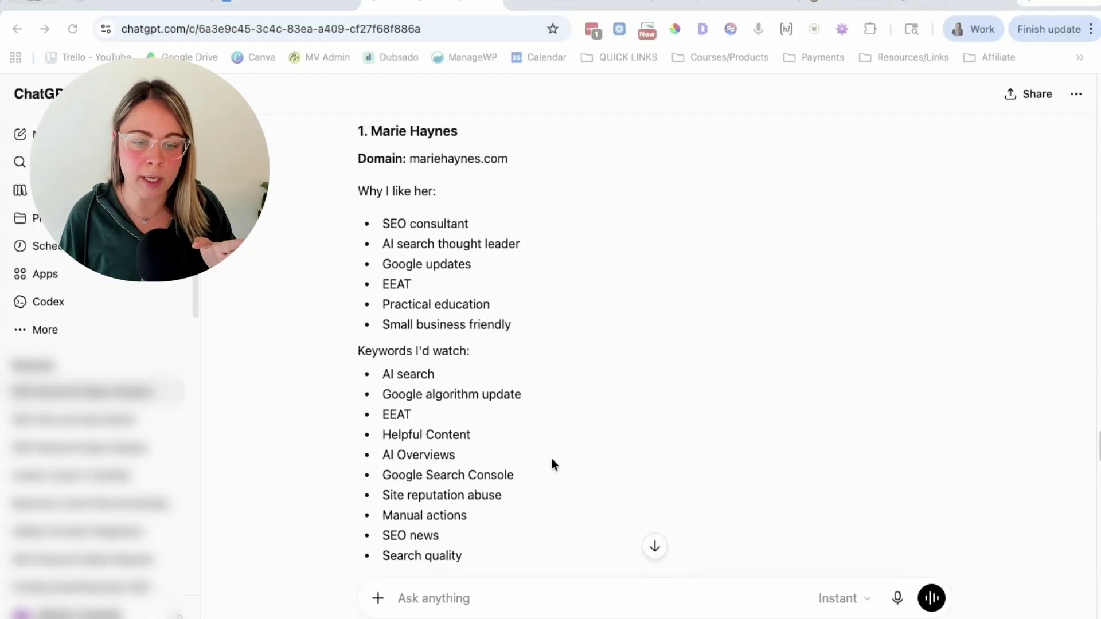
scroll(534, 479, down, 2)
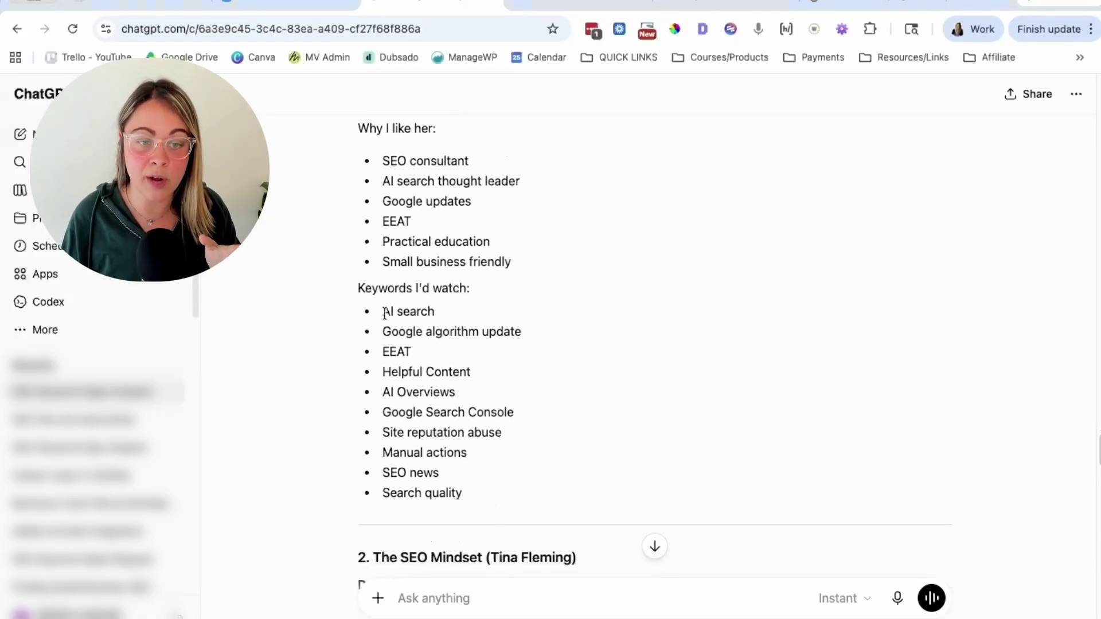
drag(383, 310, 509, 499)
Look back at the previous response's keyword table and editorial calendar advice, and come back to the competitor list
scroll(577, 504, up, 20)
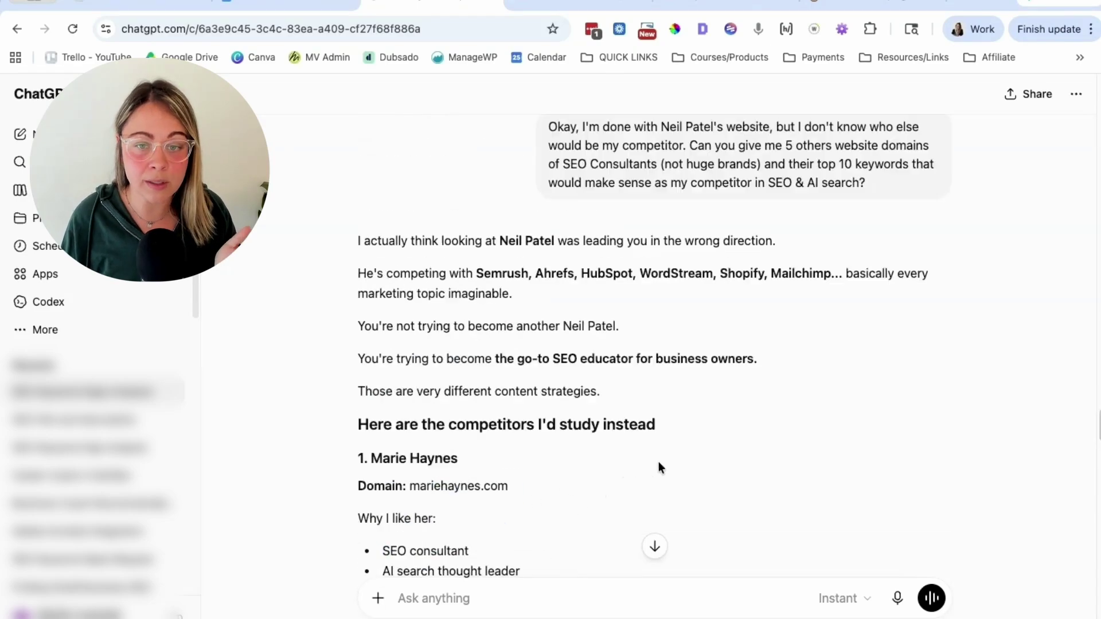
scroll(693, 464, up, 15)
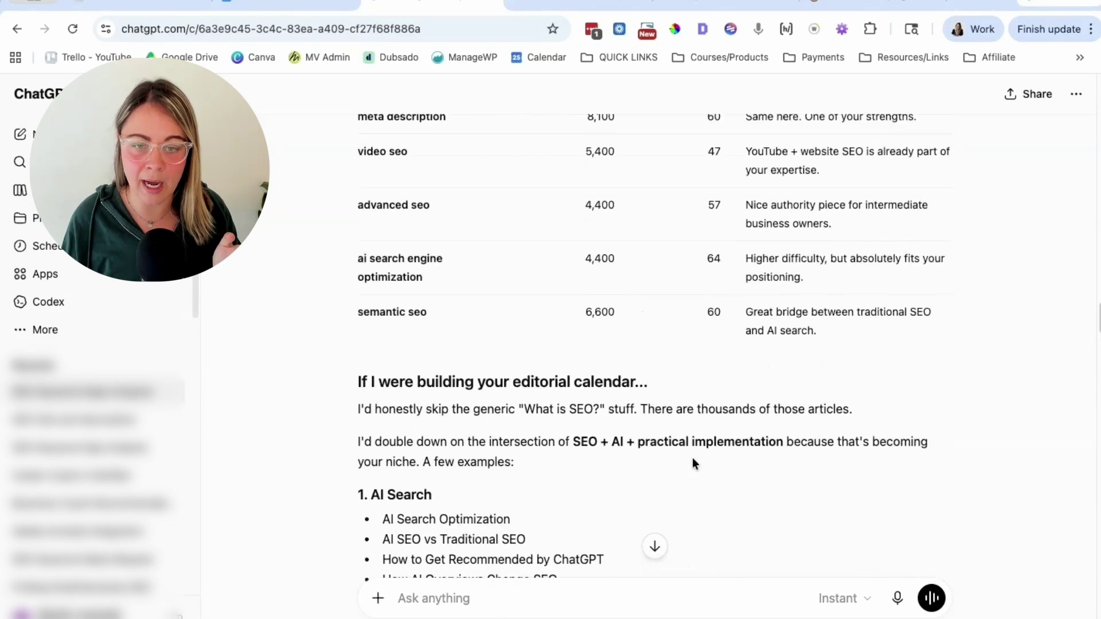
scroll(603, 297, down, 10)
scroll(603, 293, down, 20)
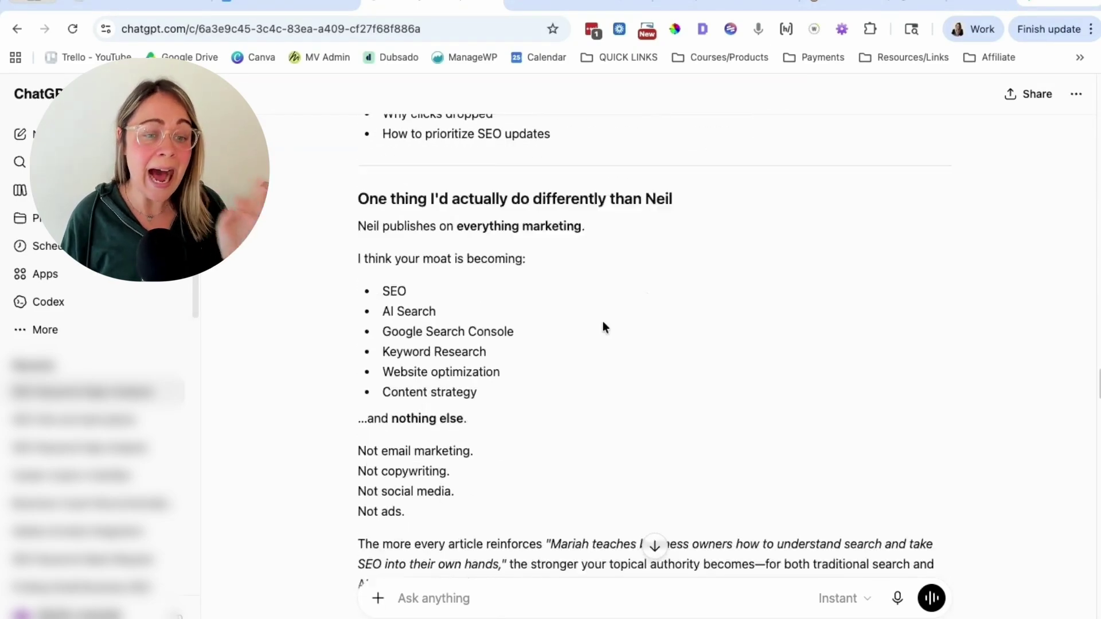
scroll(603, 324, down, 3)
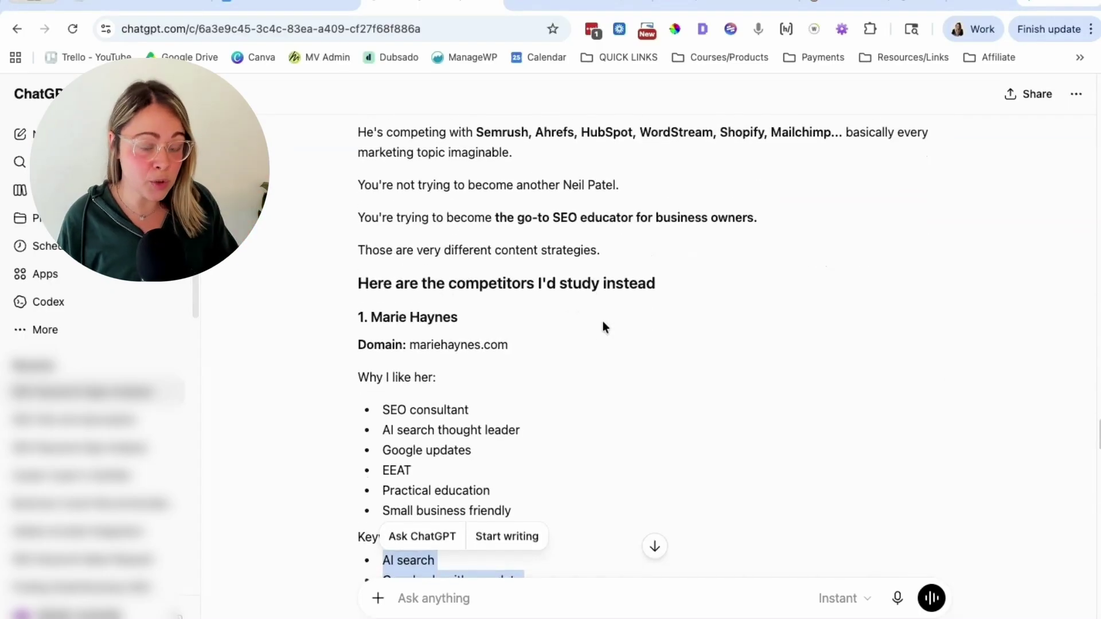
scroll(603, 324, down, 1)
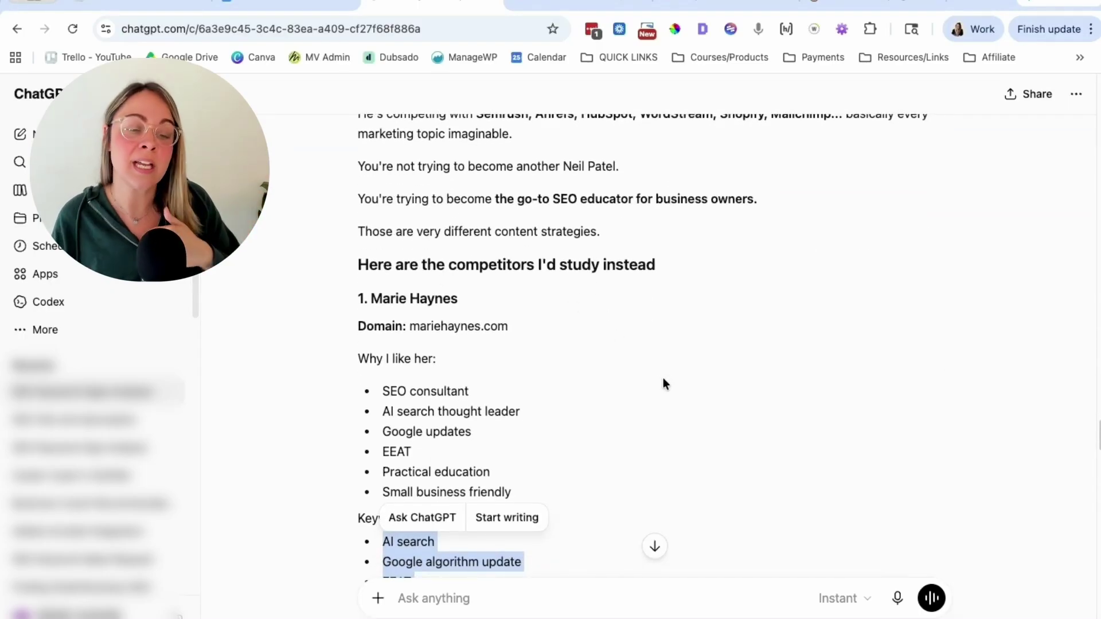
Highlight the first suggested competitor's website domain and clear the highlight
drag(511, 326, 409, 327)
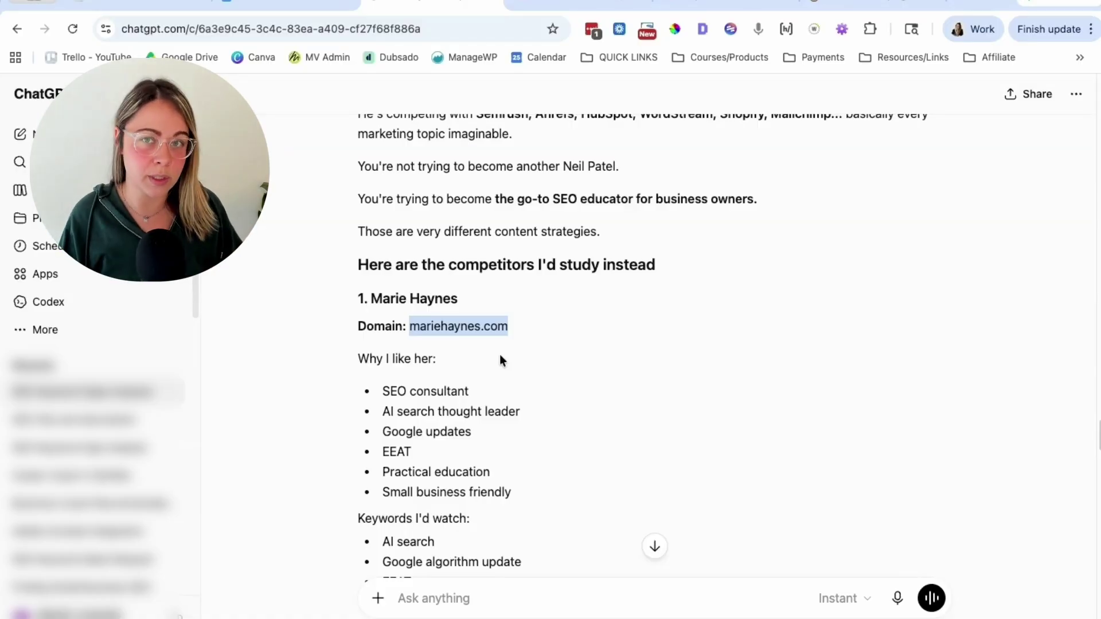
click(570, 322)
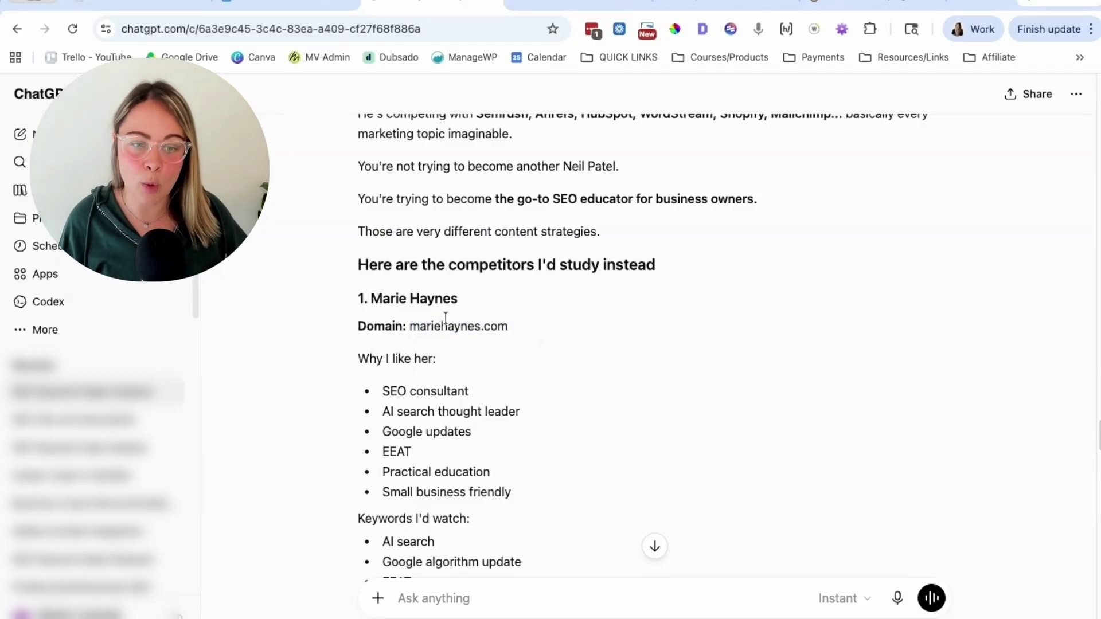
scroll(571, 346, down, 1)
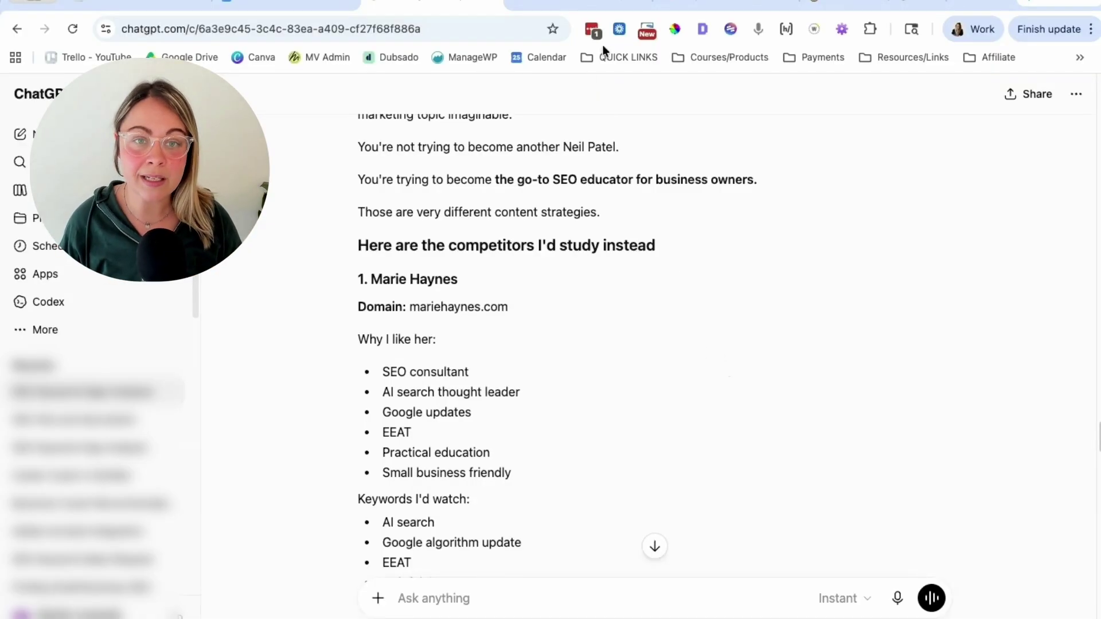
Switch to the Semrush MCP Prompt Library and look through its sections down to Agency workflows, highlighting the monthly client report prompt
click(568, 4)
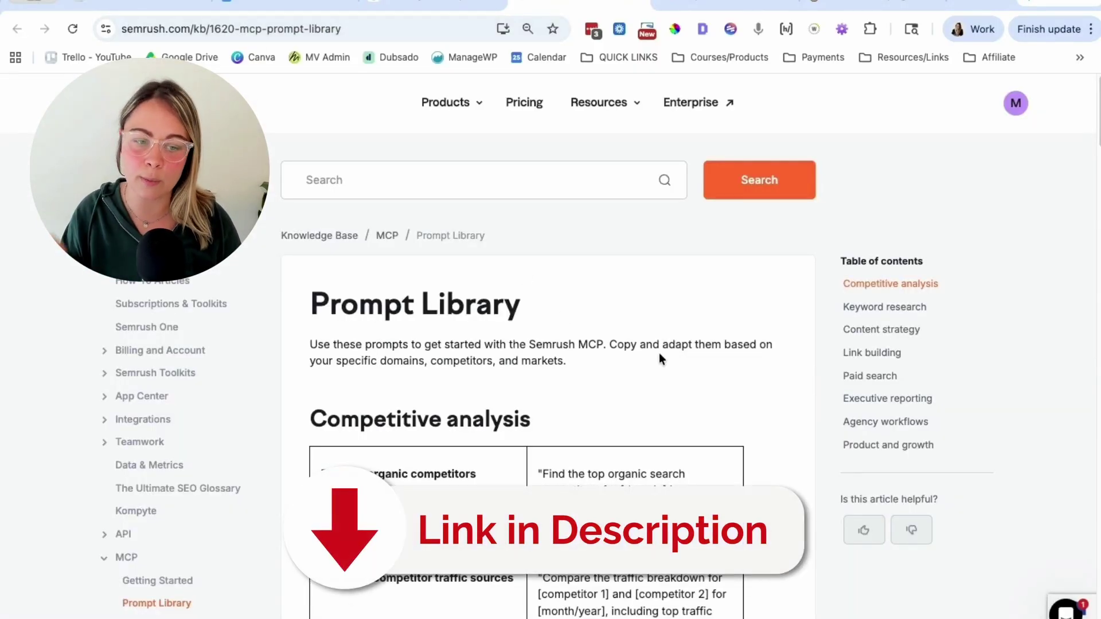
scroll(659, 353, down, 10)
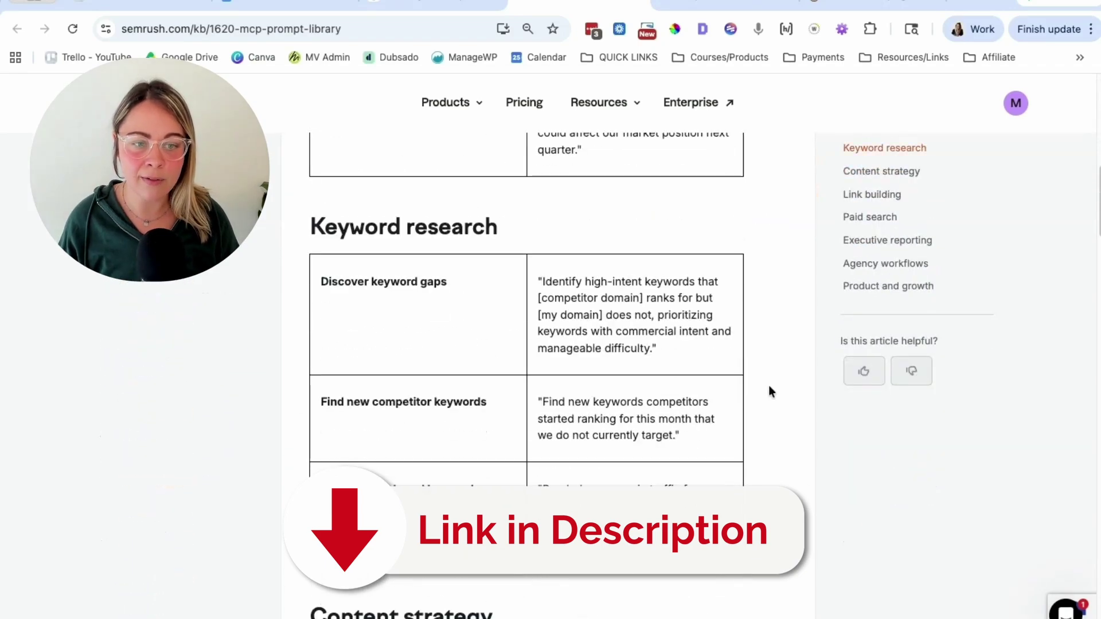
scroll(617, 361, down, 10)
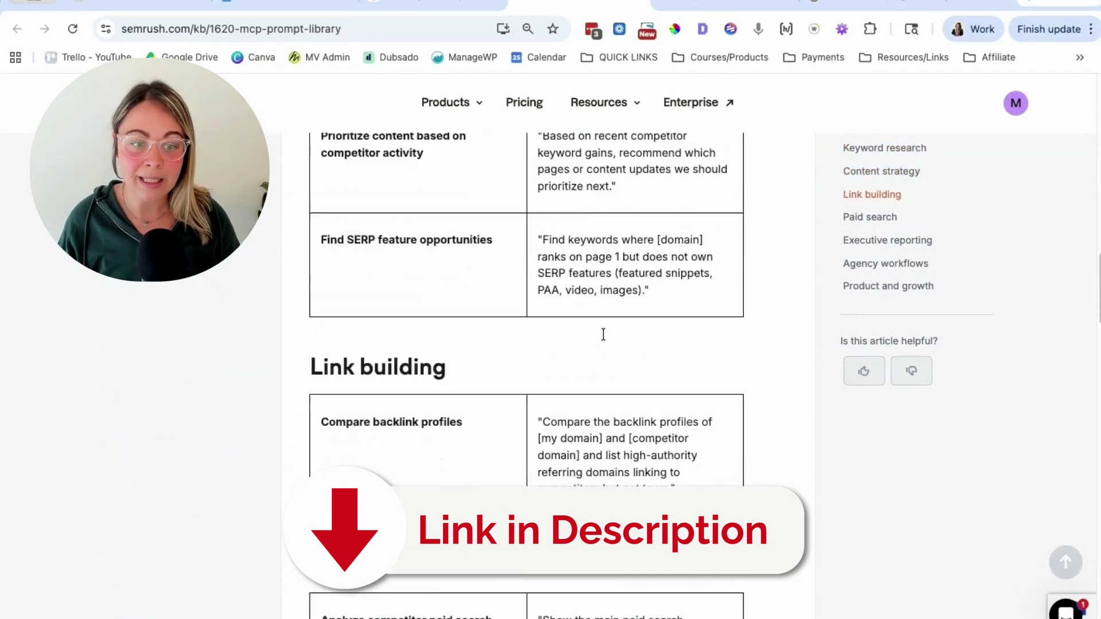
scroll(603, 334, down, 9)
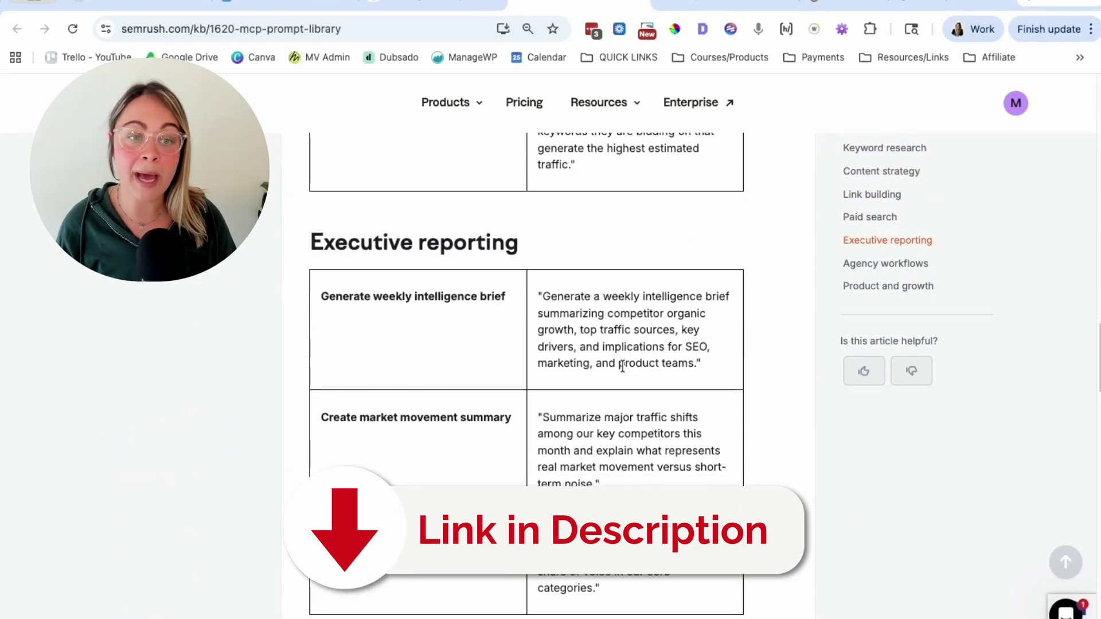
scroll(623, 366, down, 8)
drag(649, 361, 545, 214)
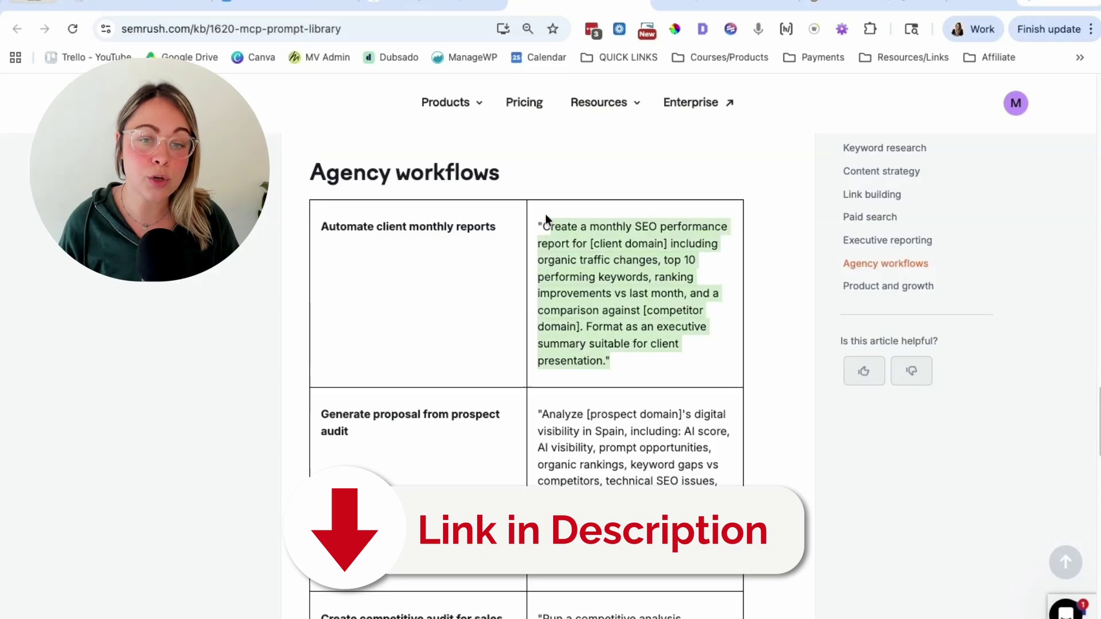
Go back up through the Executive reporting and Content strategy prompts and highlight the non-brand keyword opportunities prompt
scroll(633, 329, up, 3)
scroll(633, 329, up, 2)
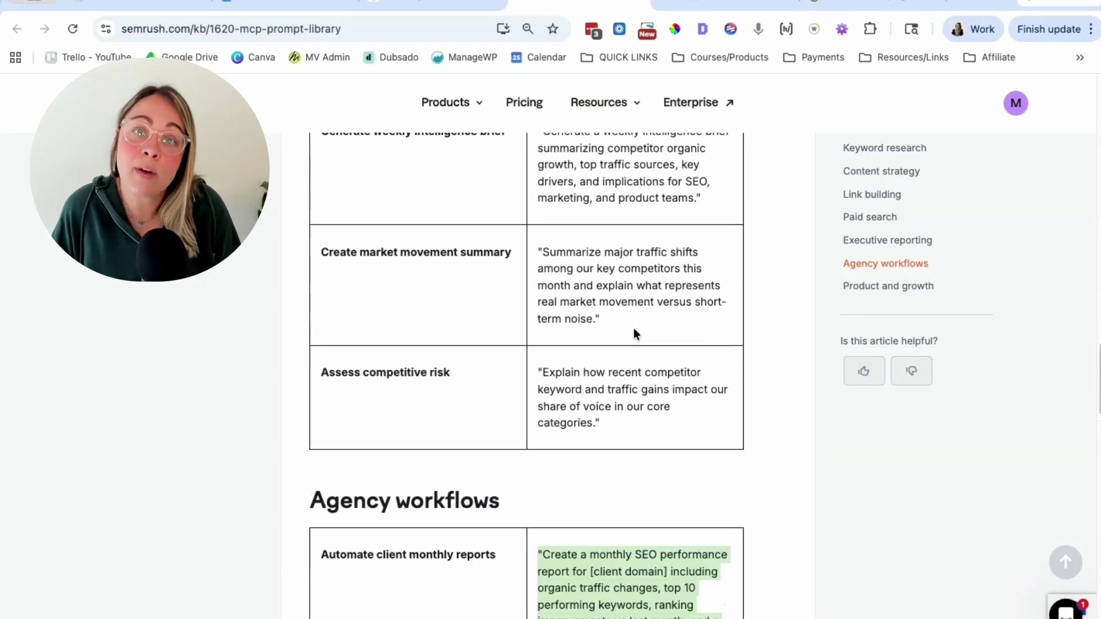
scroll(634, 332, up, 15)
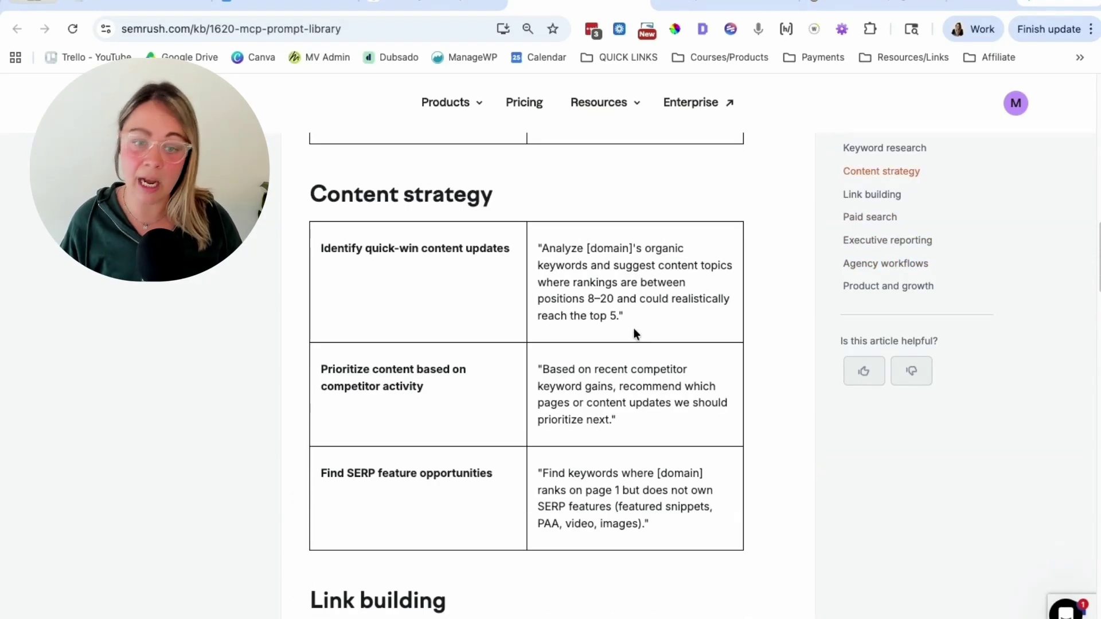
scroll(634, 331, up, 5)
drag(648, 392, 531, 347)
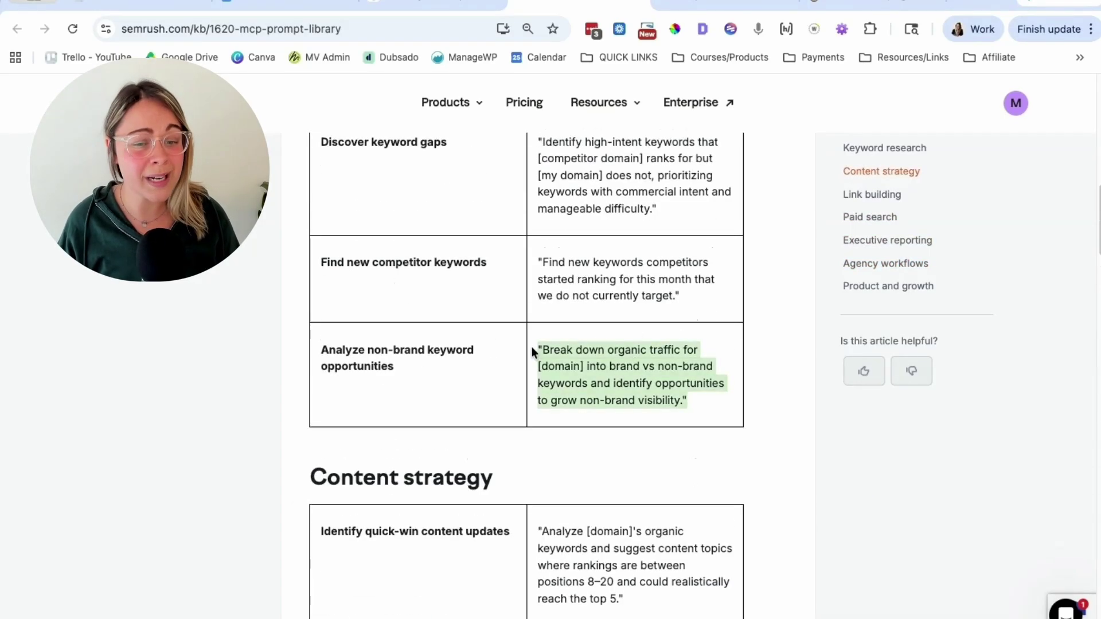
Review the library's remaining Keyword research and Competitive analysis prompts, and return to the ChatGPT competitor suggestions
scroll(659, 388, up, 2)
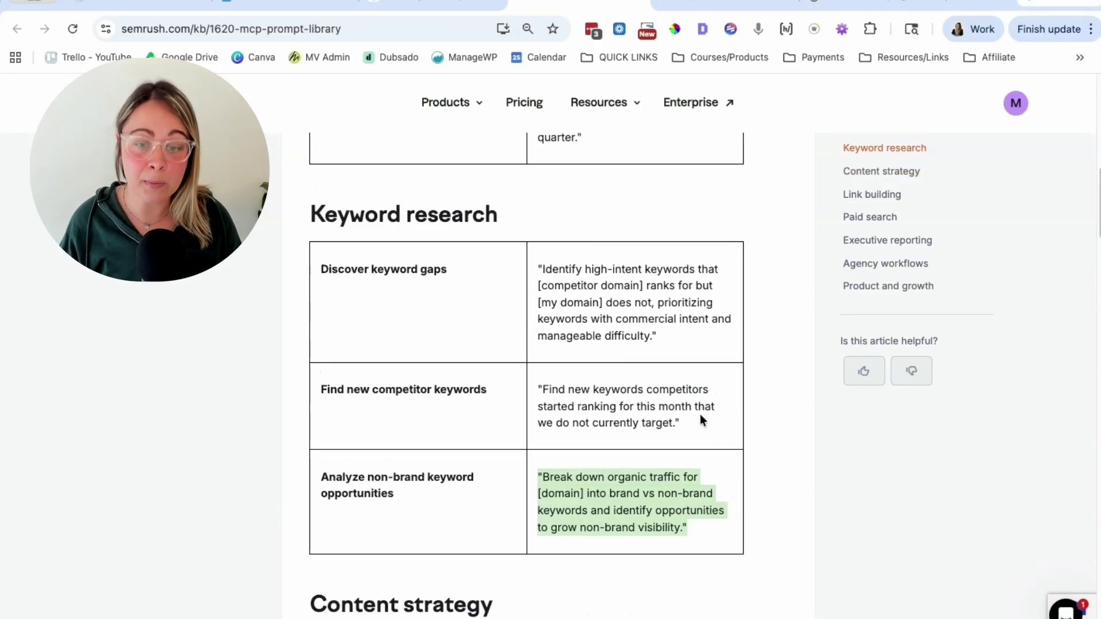
scroll(700, 419, up, 1)
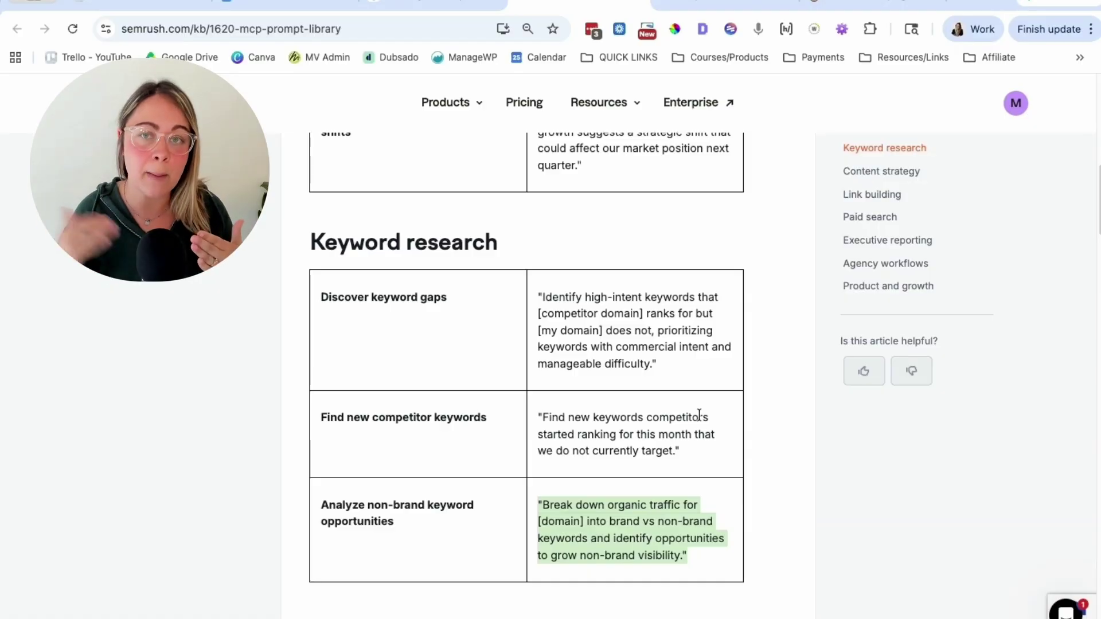
scroll(710, 394, up, 10)
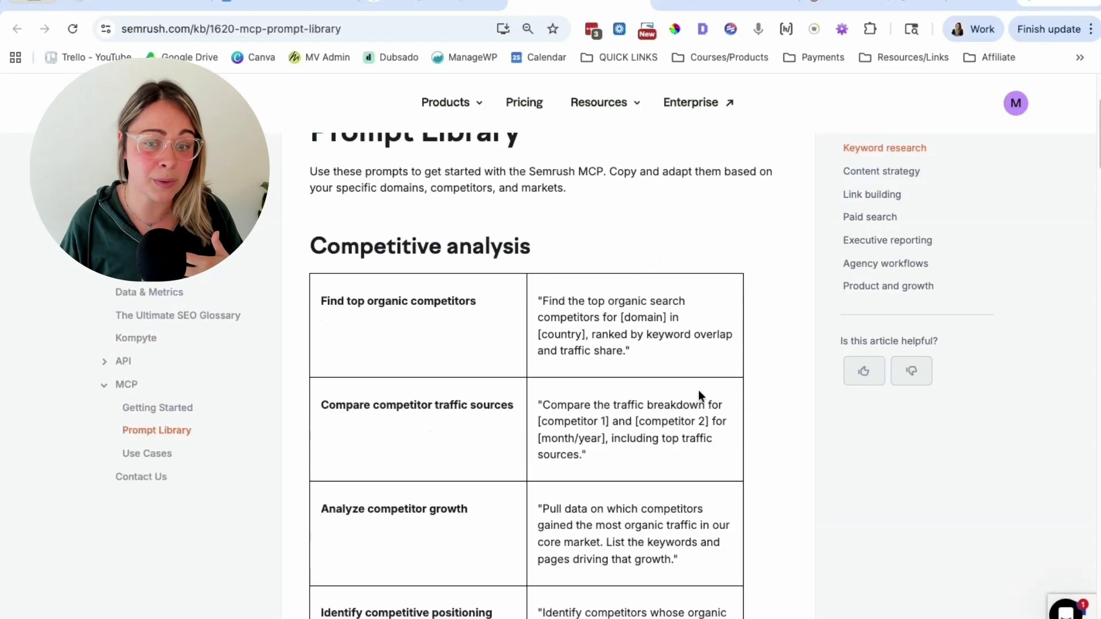
scroll(675, 402, down, 2)
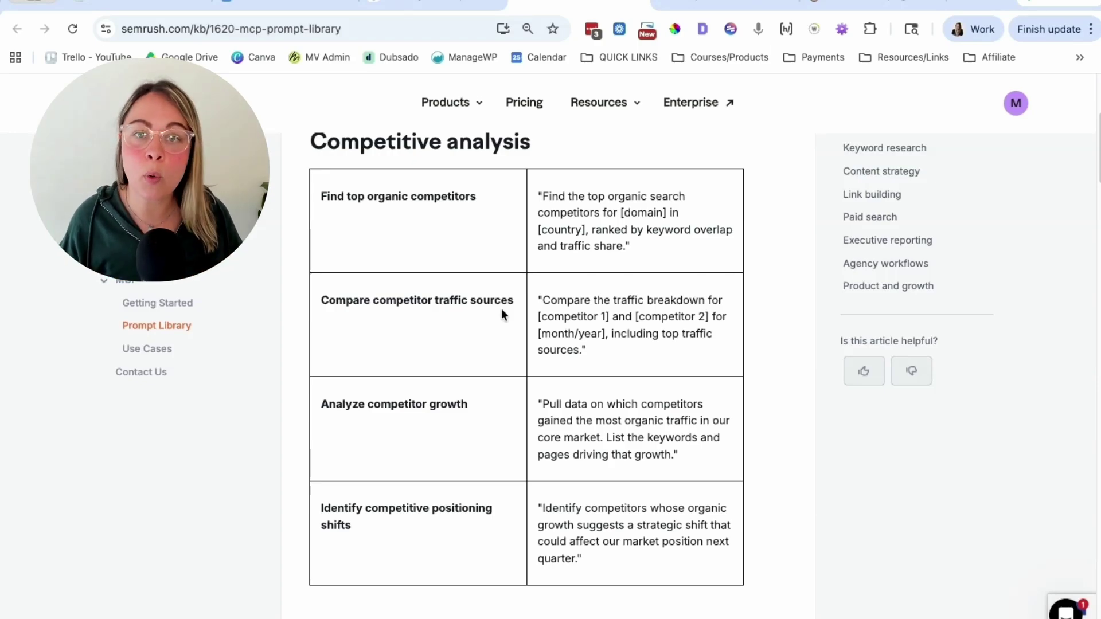
click(448, 6)
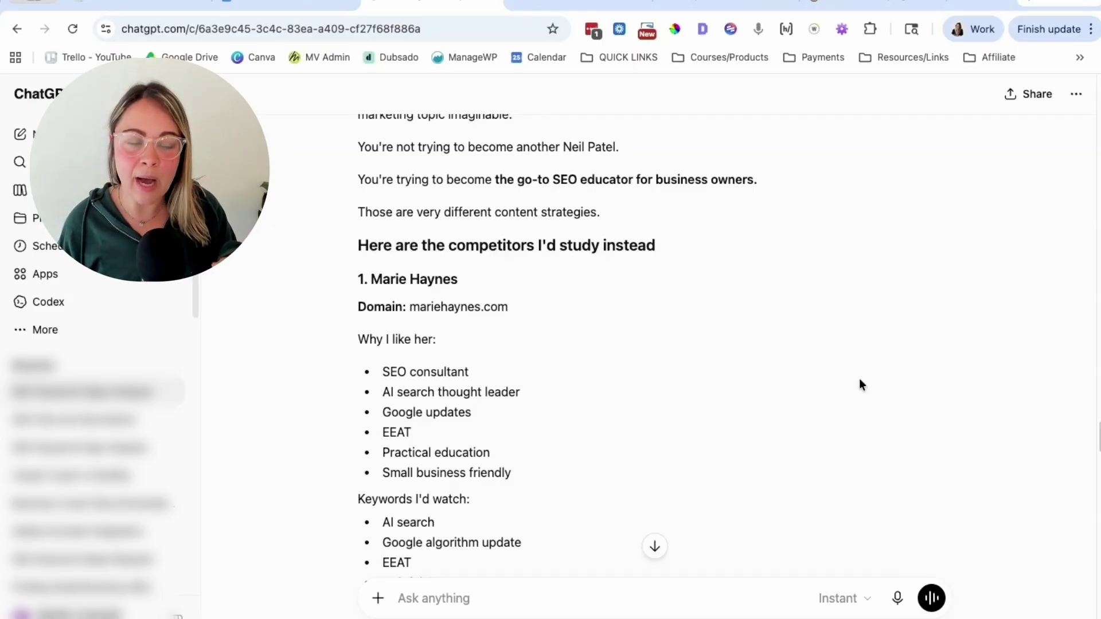